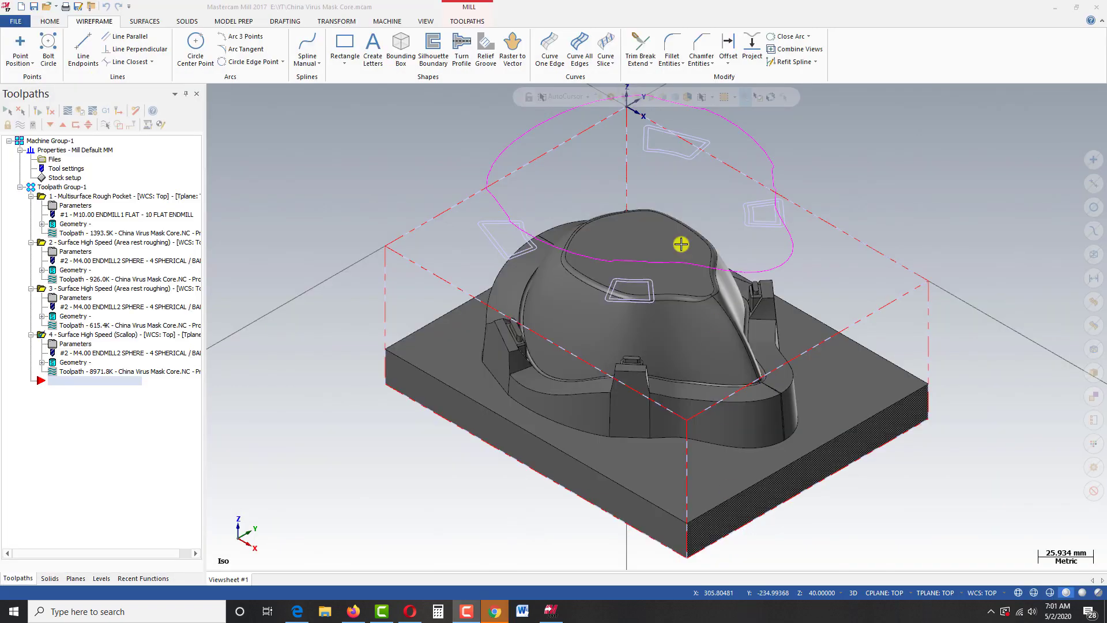
Step: Create a new active level number 2 and name it "surface"
{"action": "scroll", "coordinate": [439, 247], "scroll_direction": "down", "scroll_amount": 1}
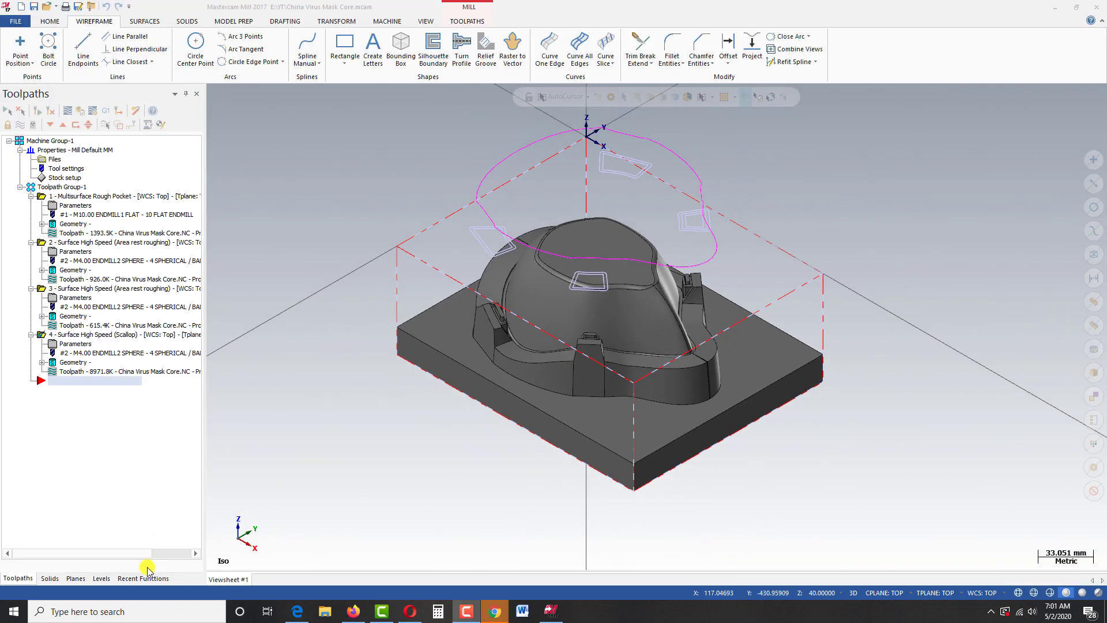
{"action": "left_click", "coordinate": [101, 578]}
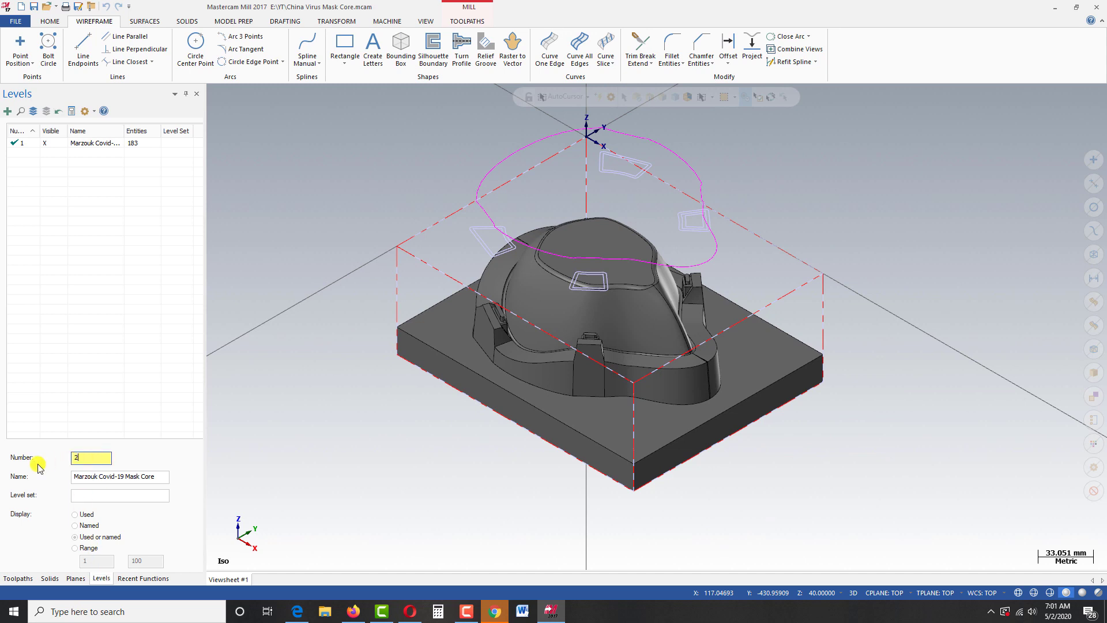
{"action": "type", "text": "2"}
{"action": "key", "text": "Return"}
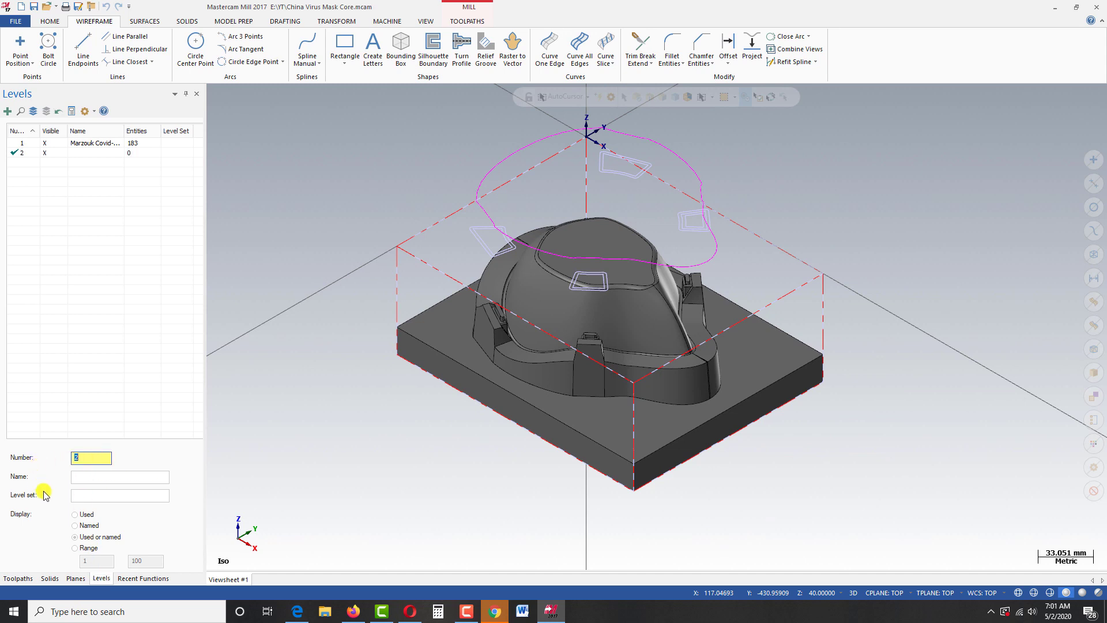
{"action": "left_click", "coordinate": [86, 477]}
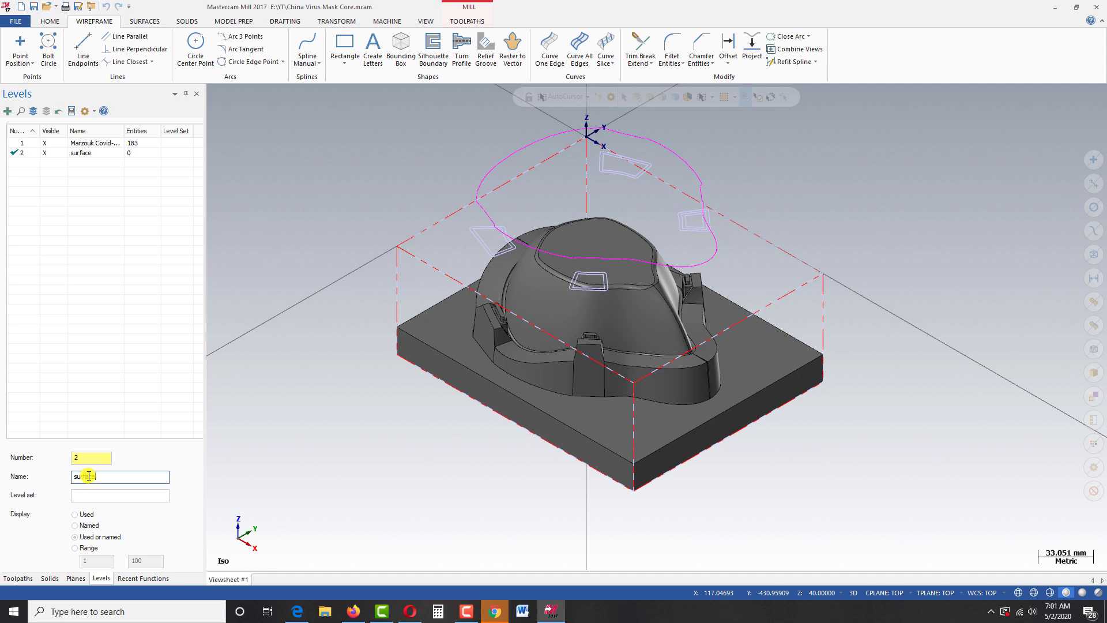
Step: Copy all entities from level 1 onto level 2 "surface", and hide level 1
{"action": "right_click", "coordinate": [101, 144]}
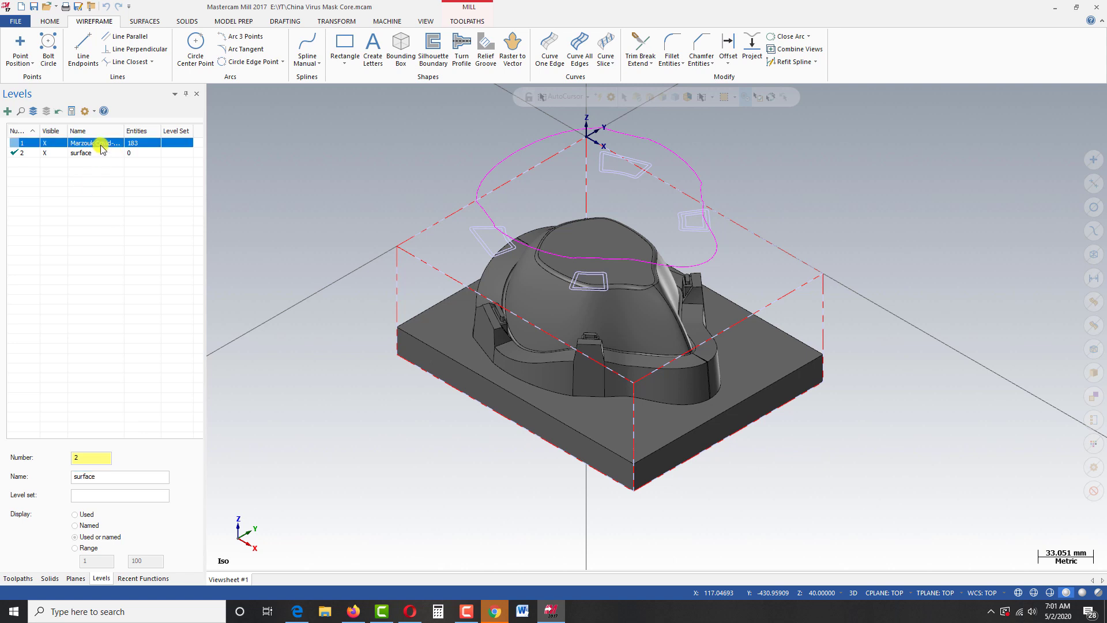
{"action": "left_click", "coordinate": [141, 225]}
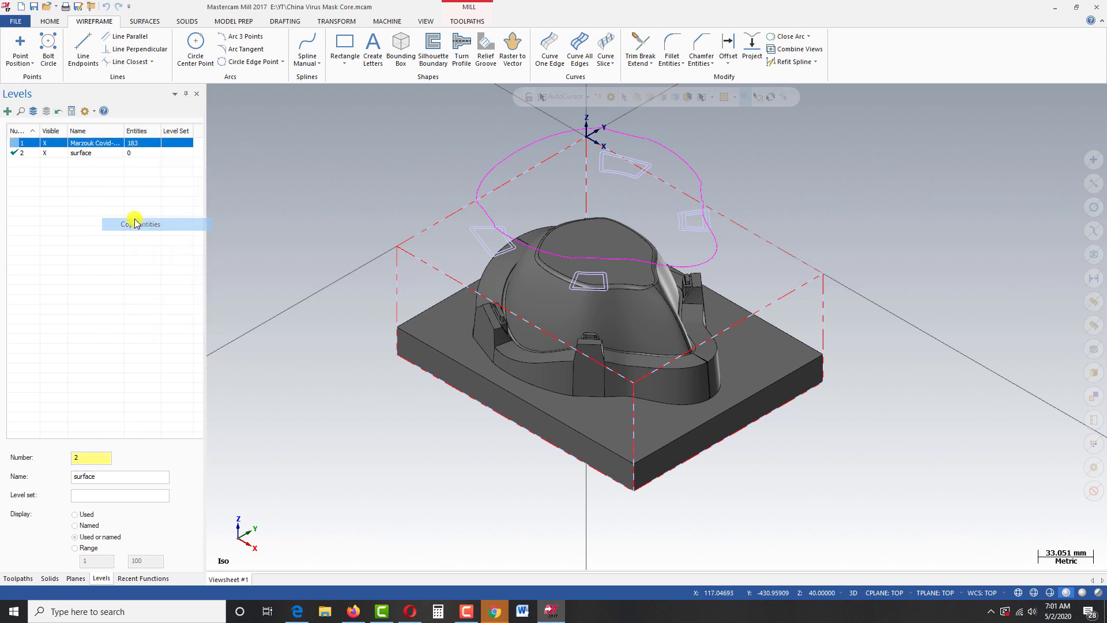
{"action": "left_click", "coordinate": [109, 153]}
{"action": "right_click", "coordinate": [110, 153]}
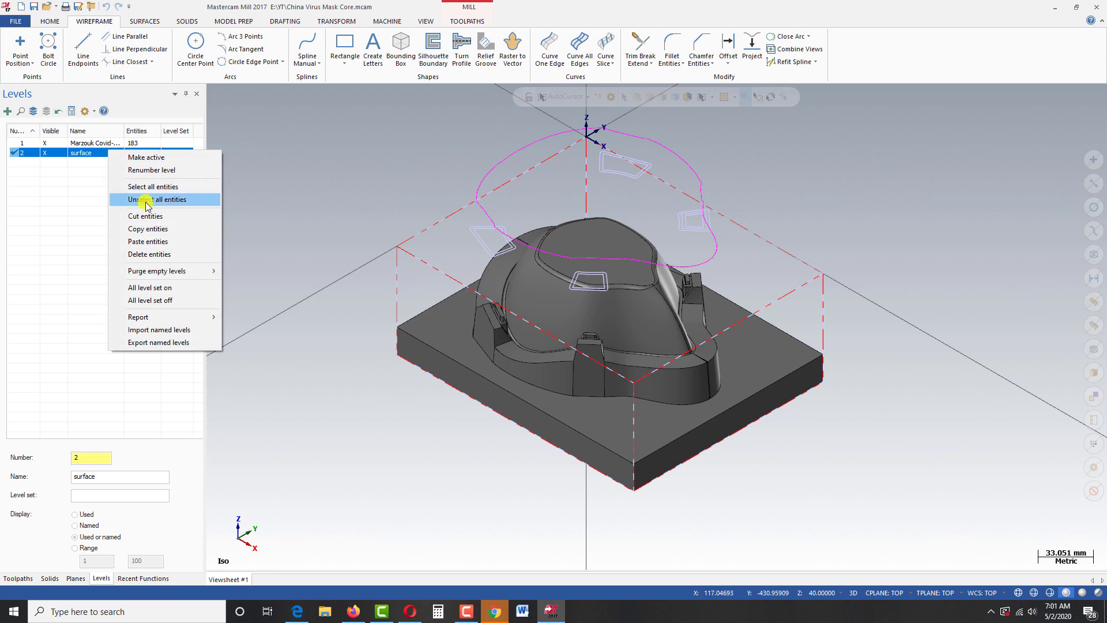
{"action": "left_click", "coordinate": [149, 242]}
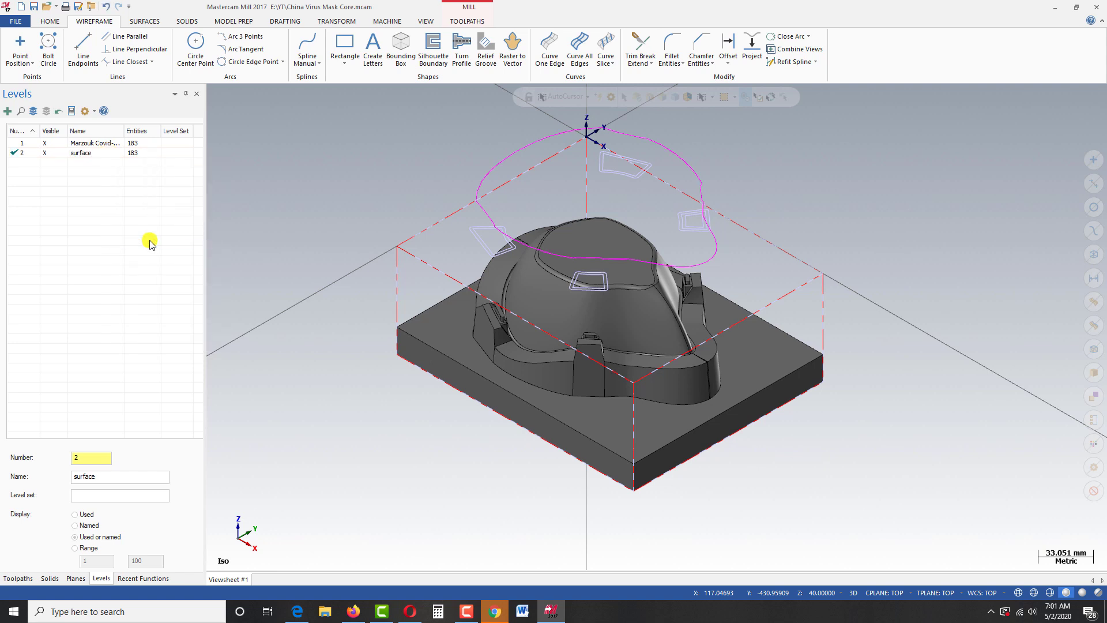
{"action": "left_click", "coordinate": [54, 145]}
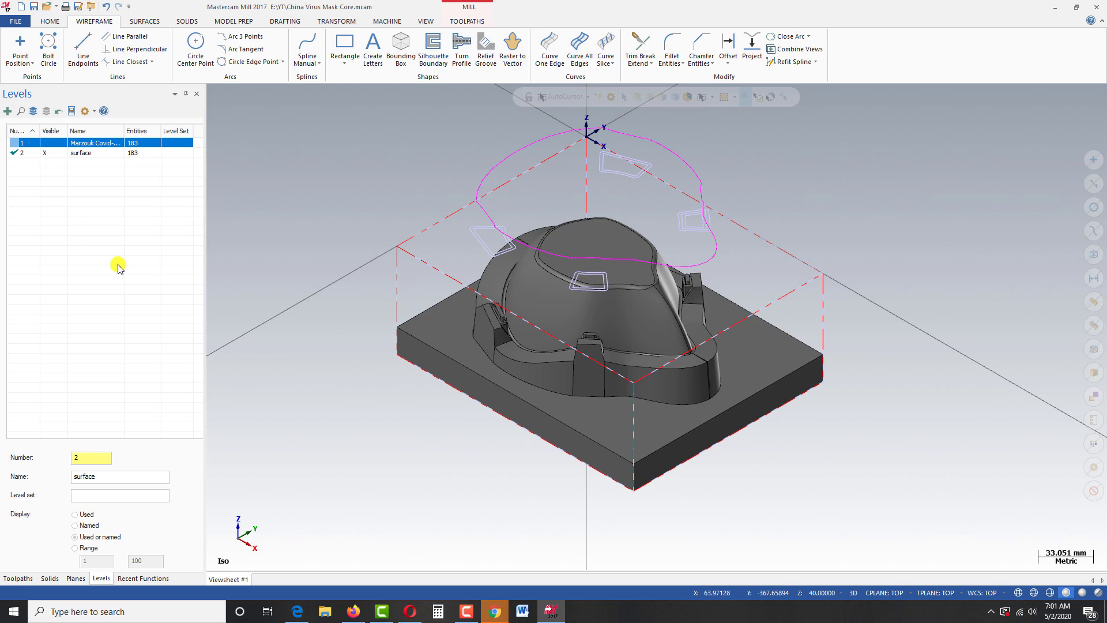
Step: Delete the wireframe curves floating above the mask core, selecting them from the front view, and return to the isometric view
{"action": "key", "text": "alt+2"}
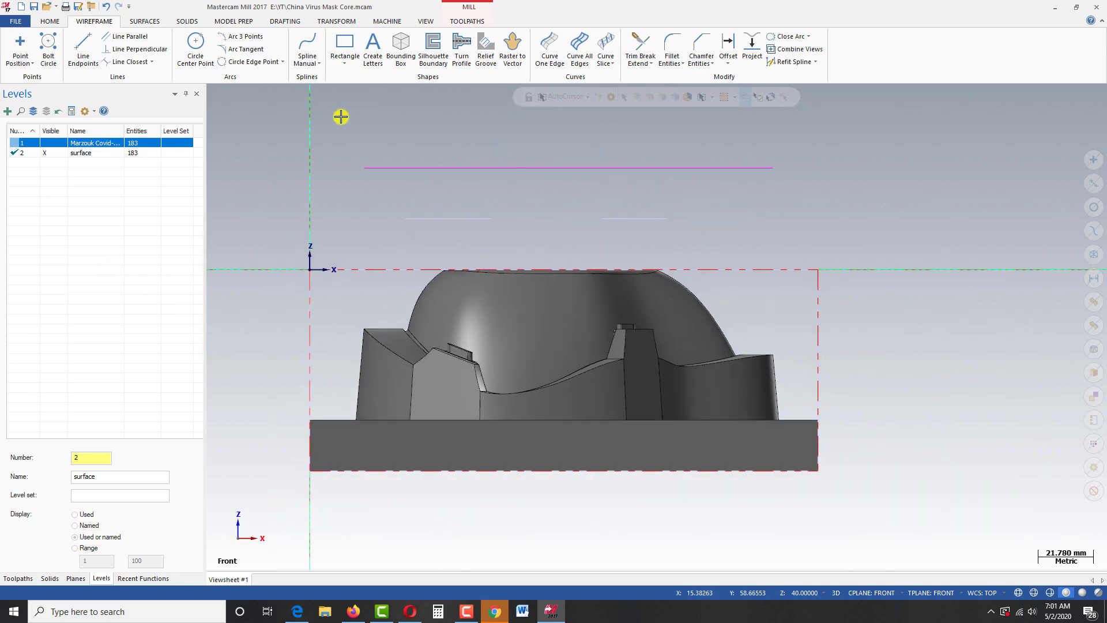
{"action": "left_click_drag", "start_coordinate": [340, 148], "coordinate": [821, 249]}
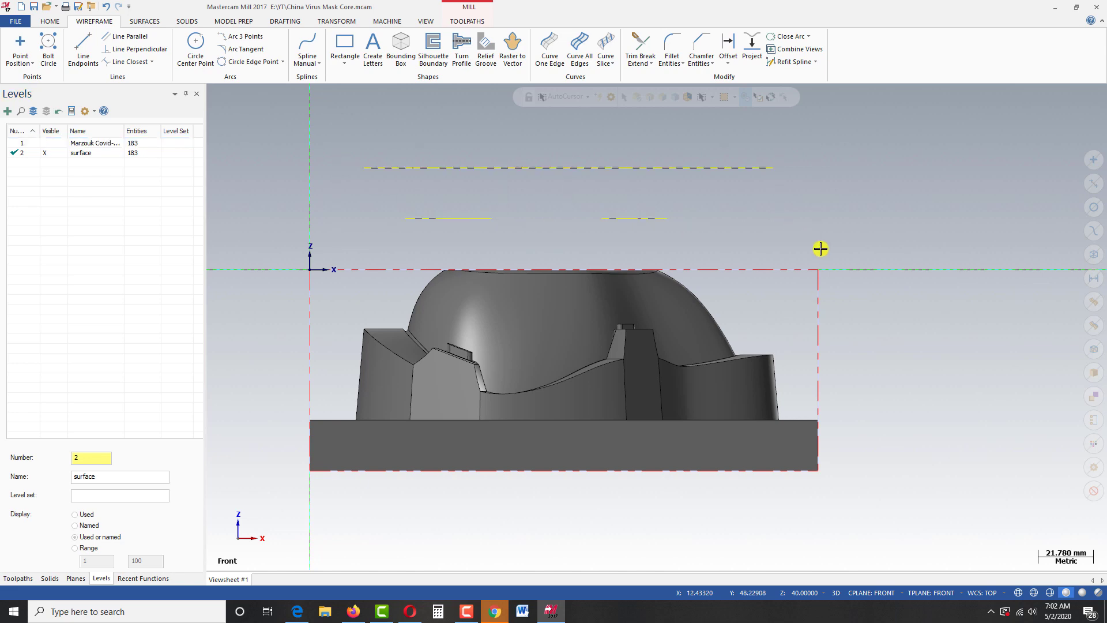
{"action": "key", "text": "Delete"}
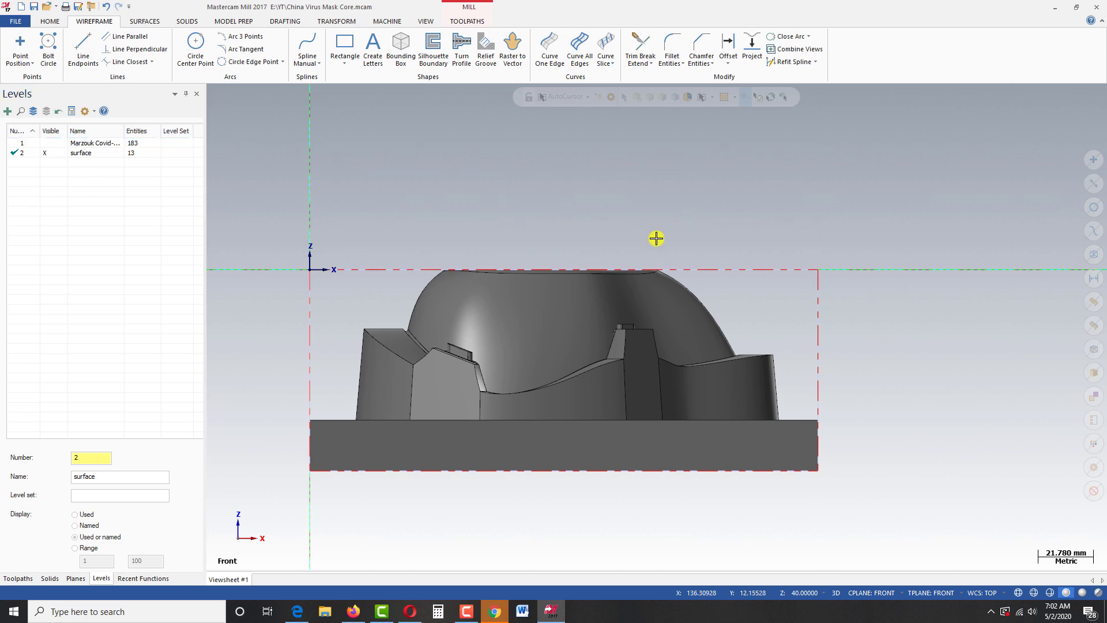
{"action": "key", "text": "alt+7"}
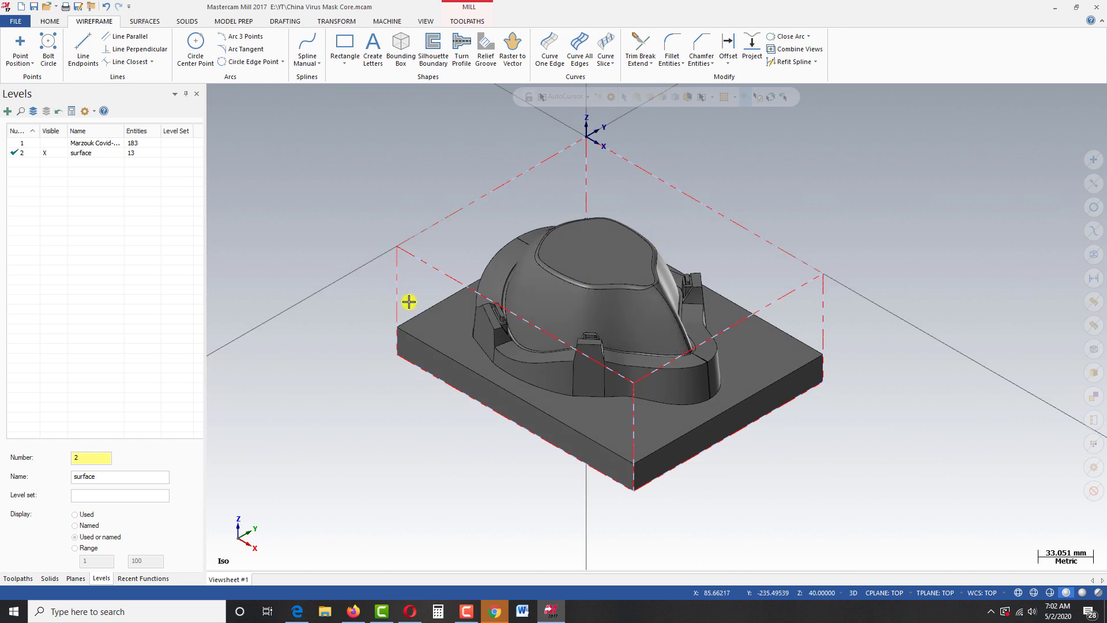
Step: Convert the whole mask core solid to surfaces with From Solid, using current attributes and not keeping the original solid
{"action": "scroll", "coordinate": [465, 392], "scroll_direction": "down", "scroll_amount": 3}
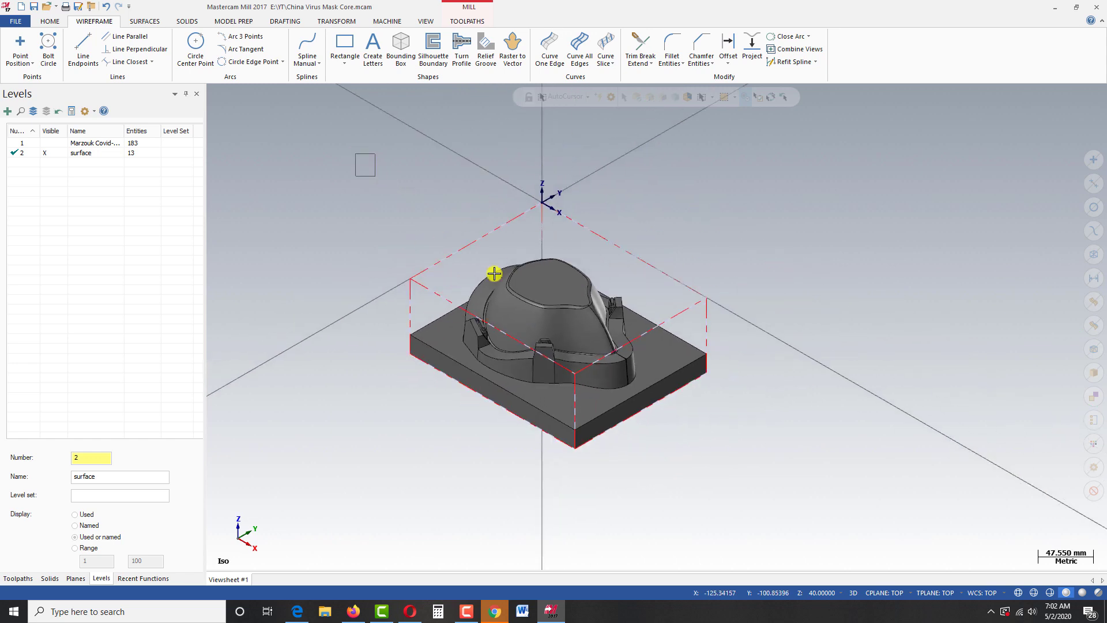
{"action": "left_click_drag", "start_coordinate": [355, 153], "coordinate": [798, 496]}
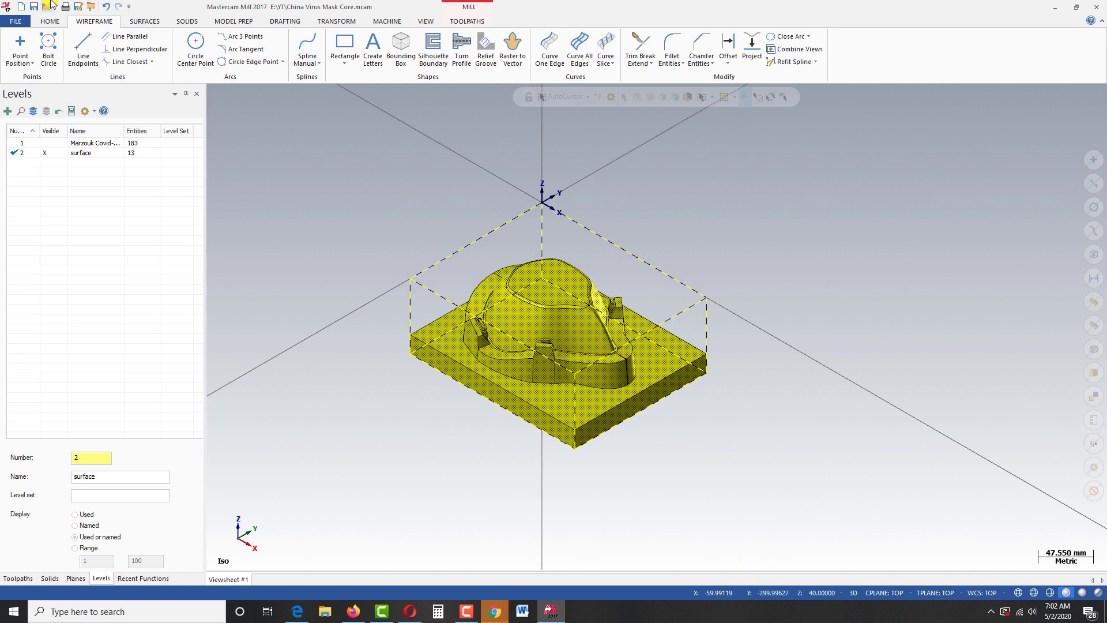
{"action": "left_click", "coordinate": [145, 25]}
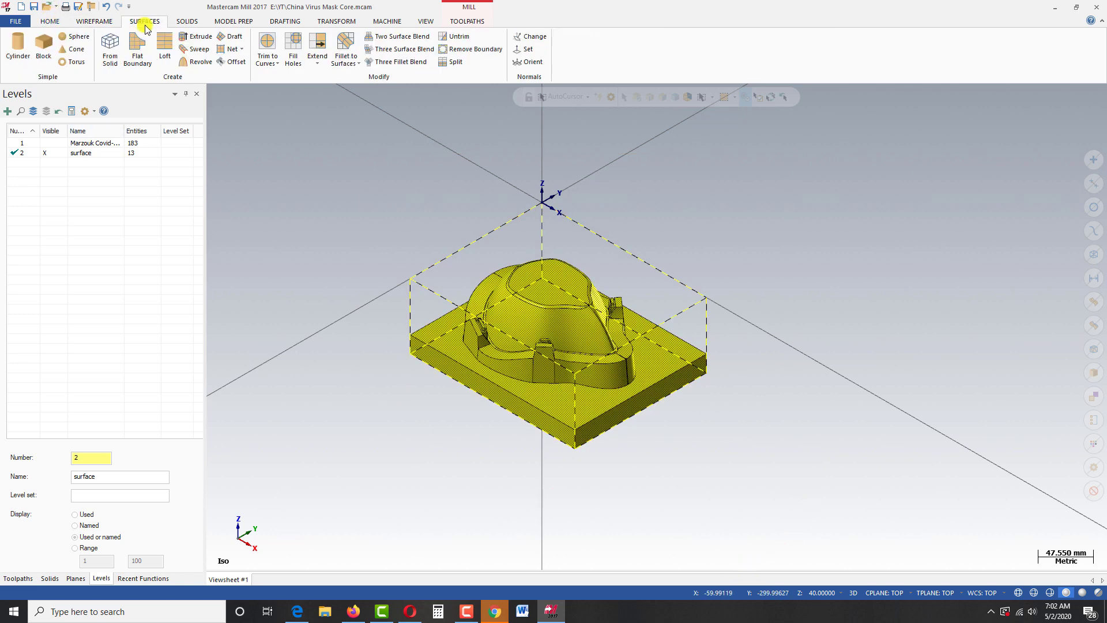
{"action": "left_click", "coordinate": [111, 46]}
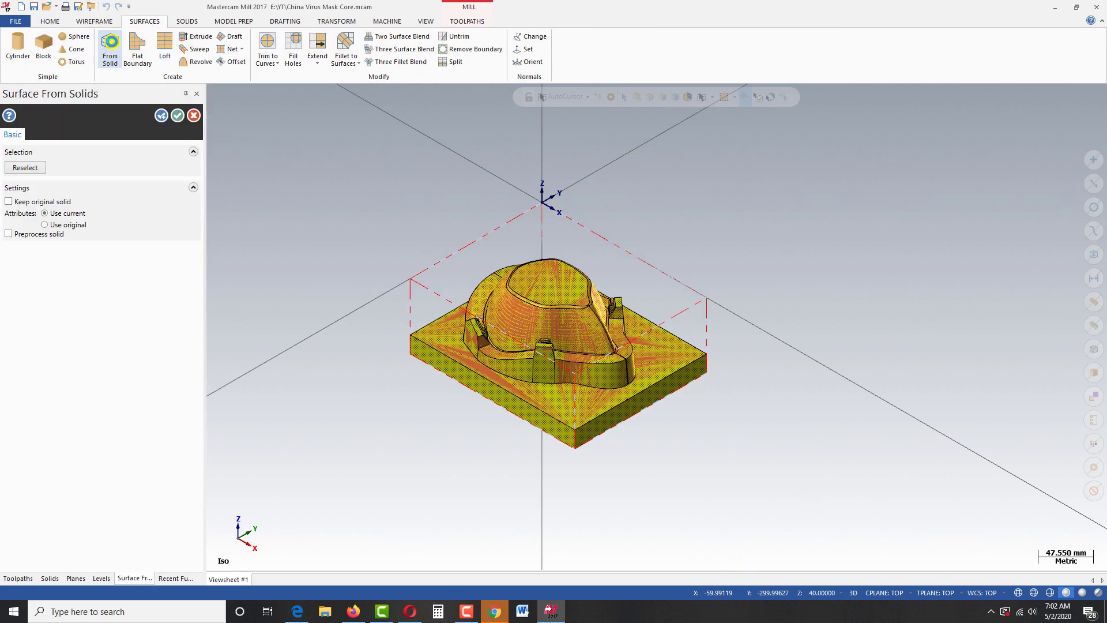
{"action": "left_click", "coordinate": [177, 118]}
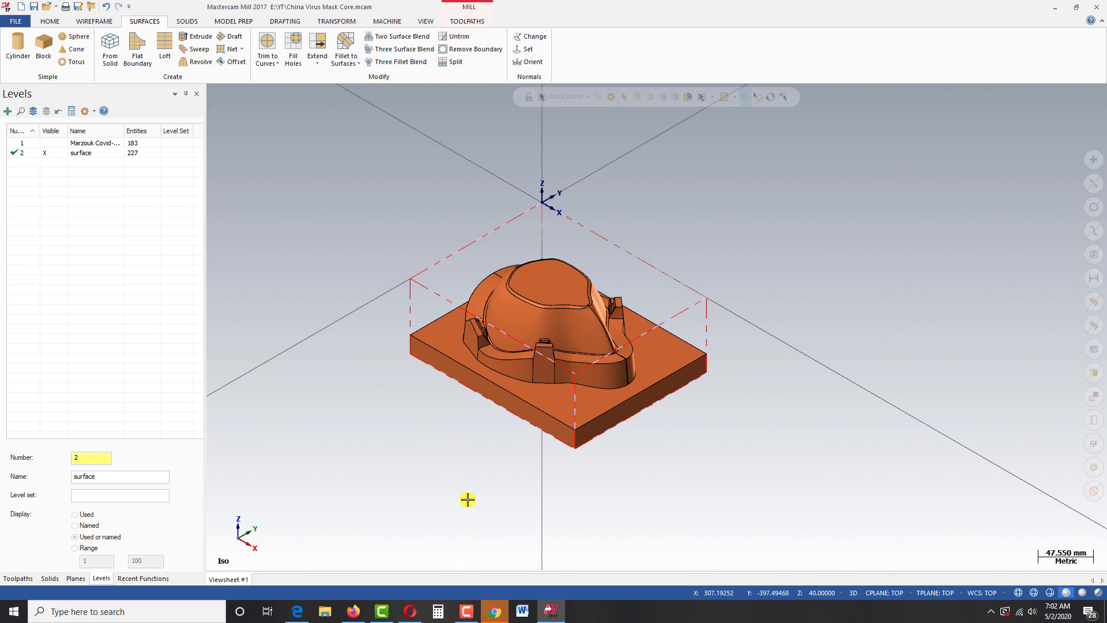
Step: Create curves on all edges of the base plate's top face, with a break angle of 30
{"action": "left_click", "coordinate": [11, 578]}
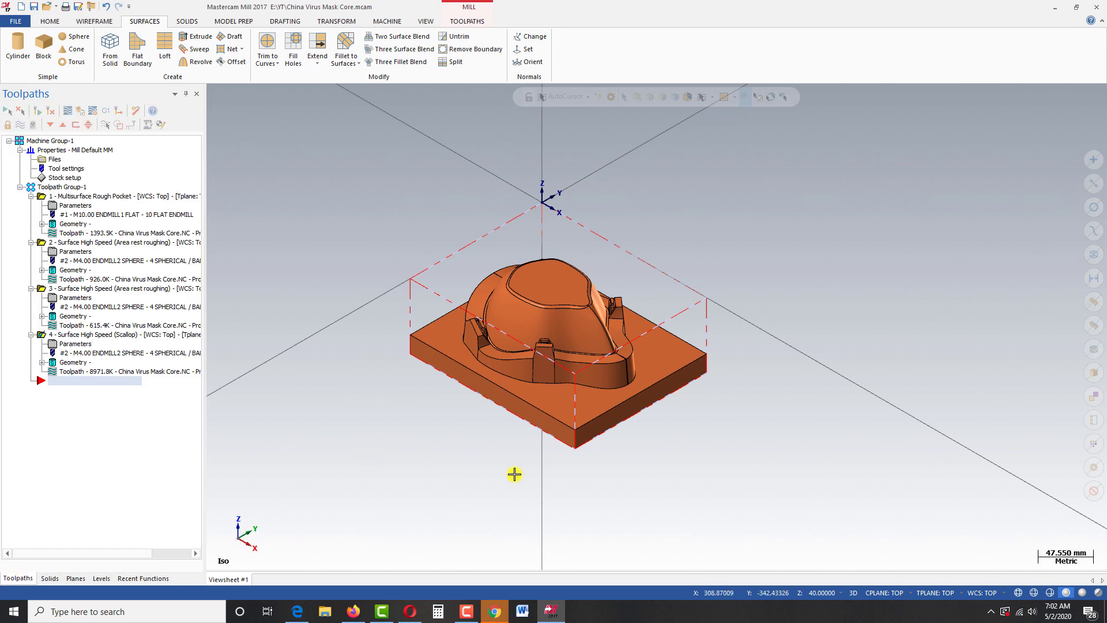
{"action": "scroll", "coordinate": [577, 323], "scroll_direction": "up", "scroll_amount": 2}
{"action": "scroll", "coordinate": [721, 173], "scroll_direction": "up", "scroll_amount": 1}
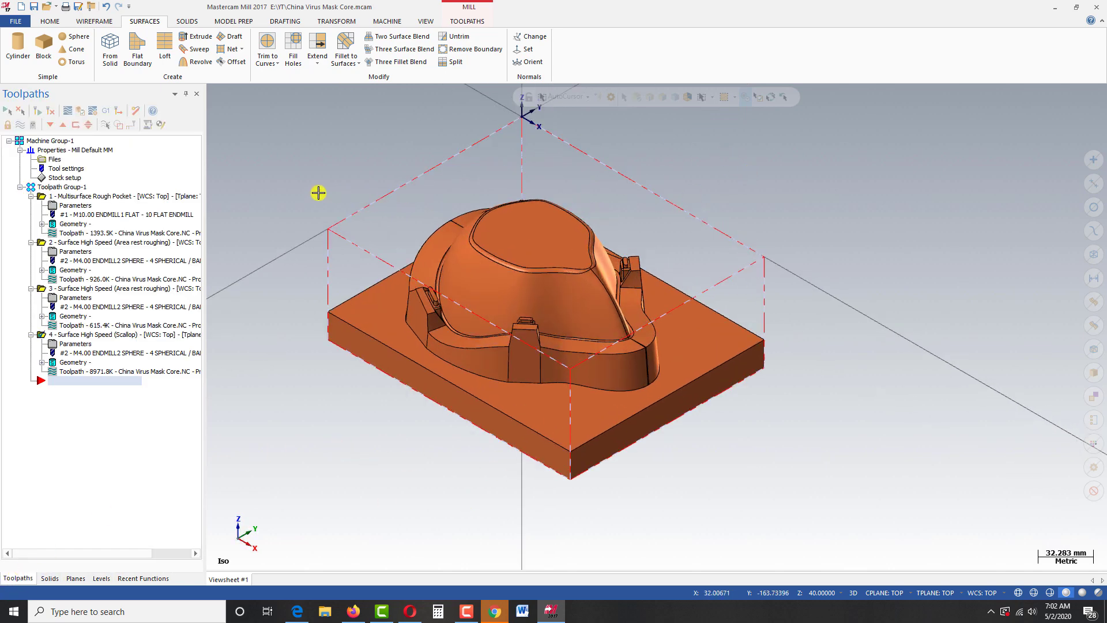
{"action": "scroll", "coordinate": [288, 211], "scroll_direction": "up", "scroll_amount": 1}
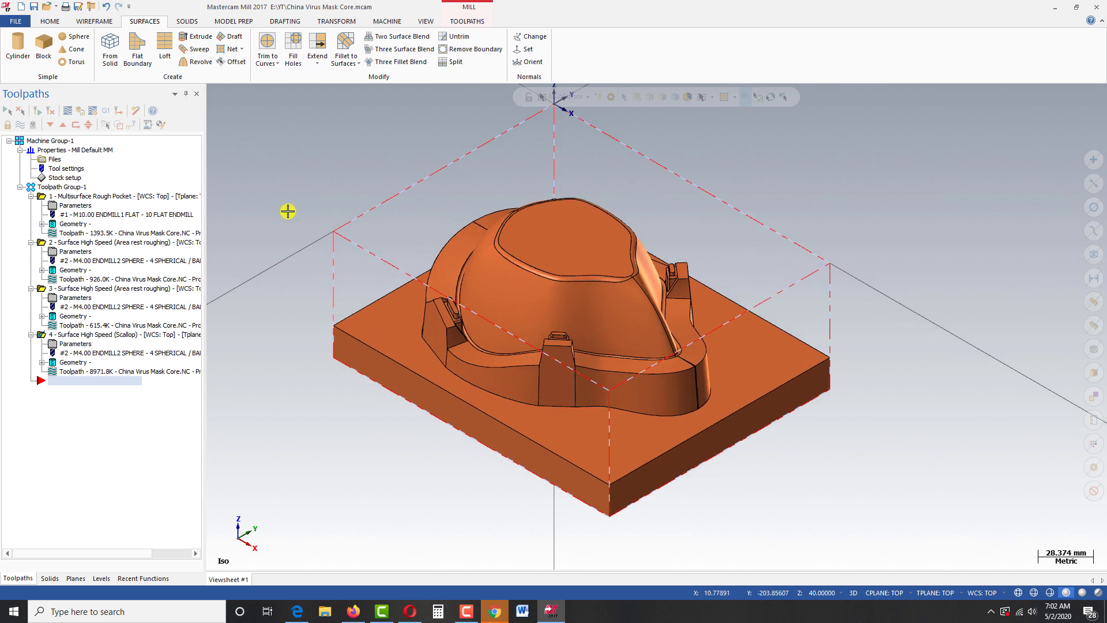
{"action": "left_click", "coordinate": [94, 22]}
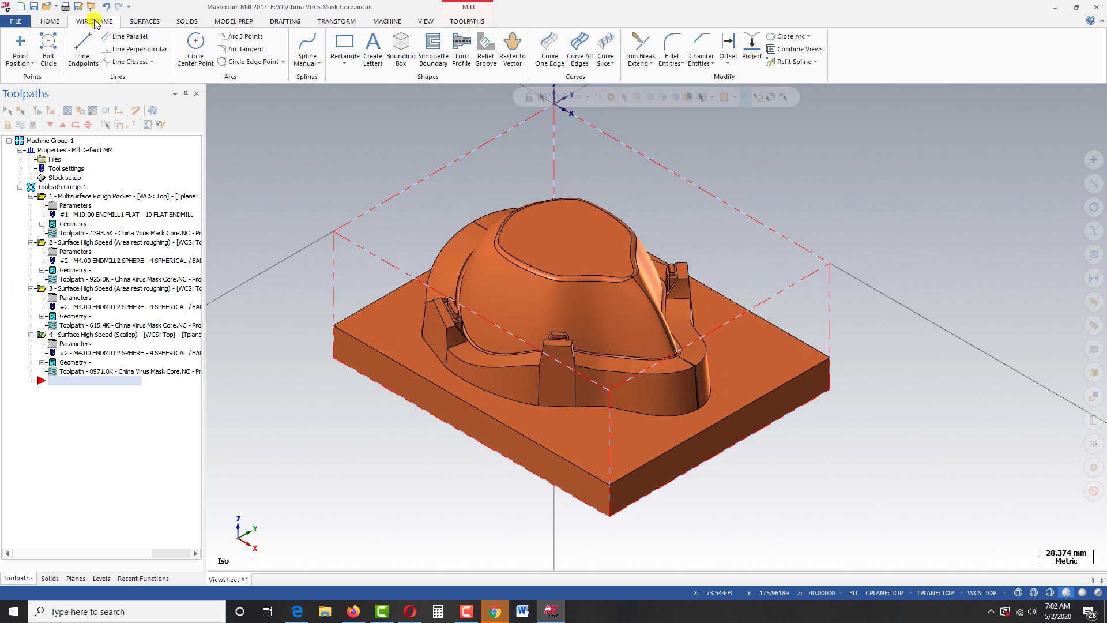
{"action": "left_click", "coordinate": [580, 47]}
{"action": "left_click", "coordinate": [378, 327]}
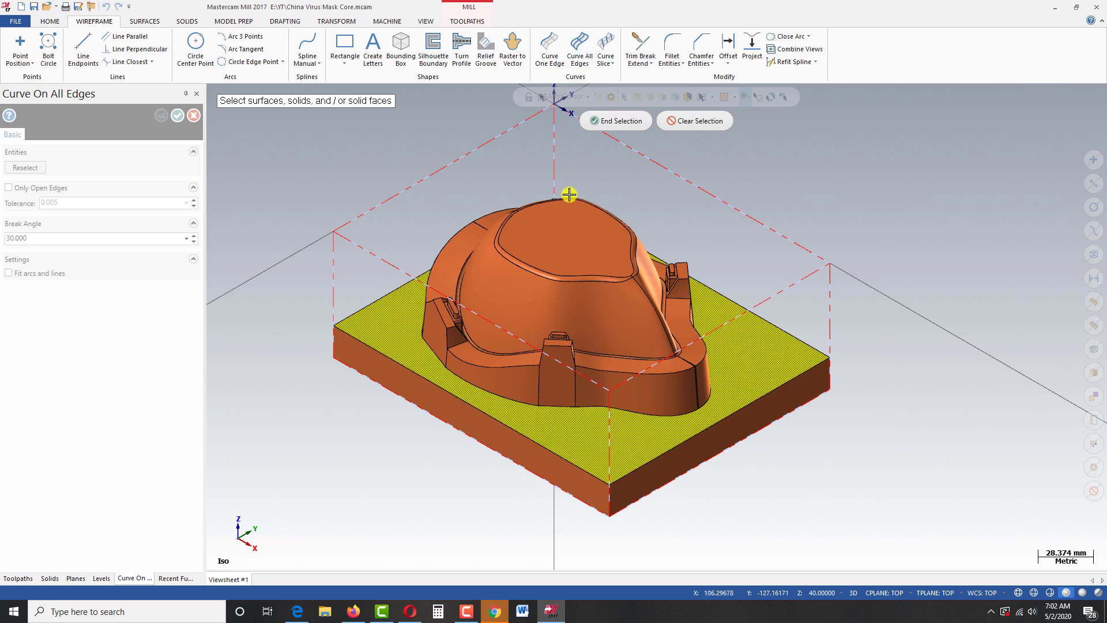
{"action": "left_click", "coordinate": [615, 122]}
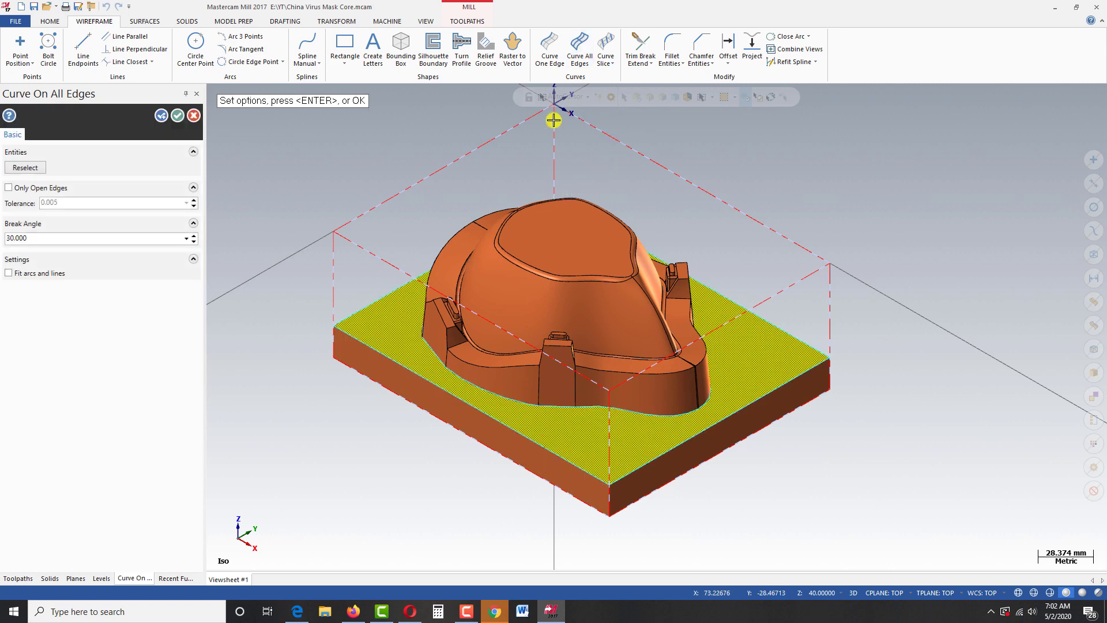
{"action": "left_click", "coordinate": [178, 116]}
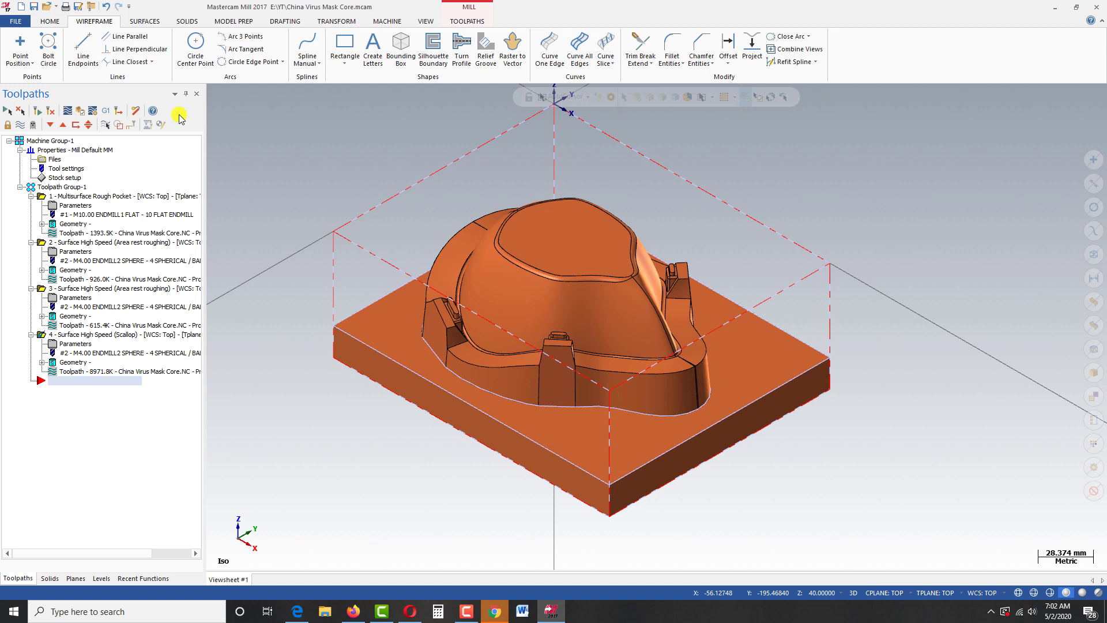
Step: Start a Dynamic Mill toolpath with the base plate's outer rectangular edge as the machining region, using the Stay inside strategy
{"action": "left_click", "coordinate": [465, 22]}
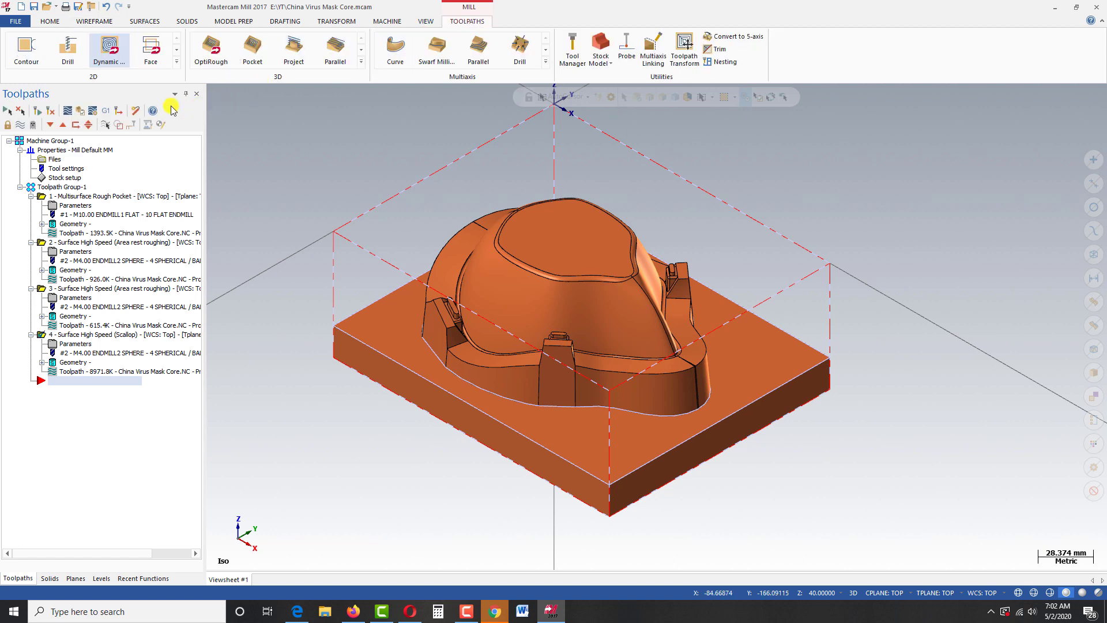
{"action": "left_click", "coordinate": [109, 49]}
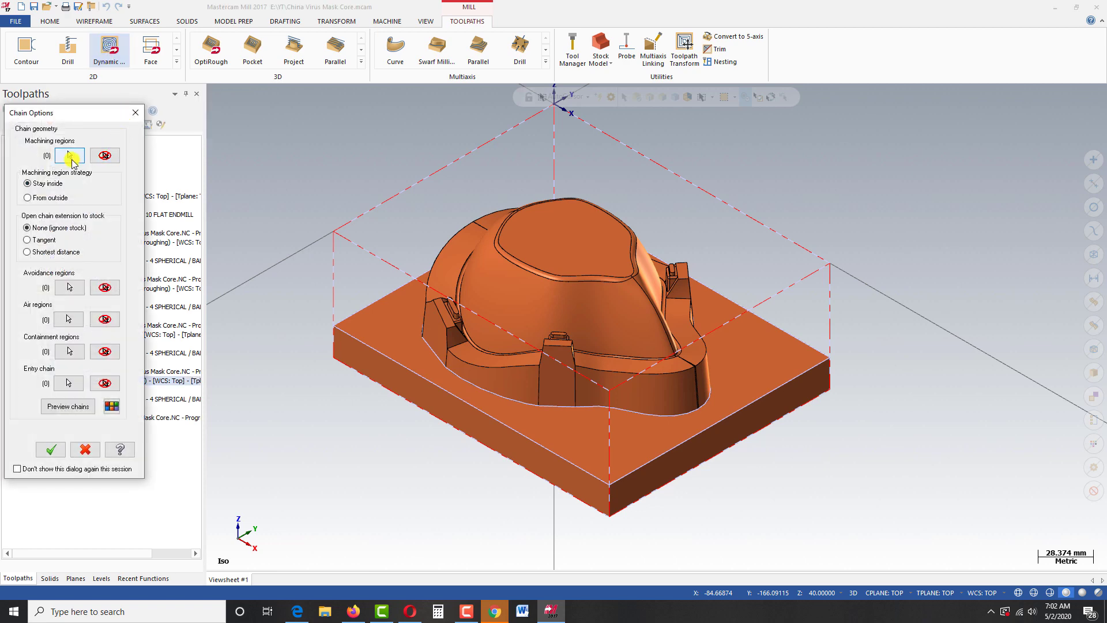
{"action": "left_click", "coordinate": [69, 156]}
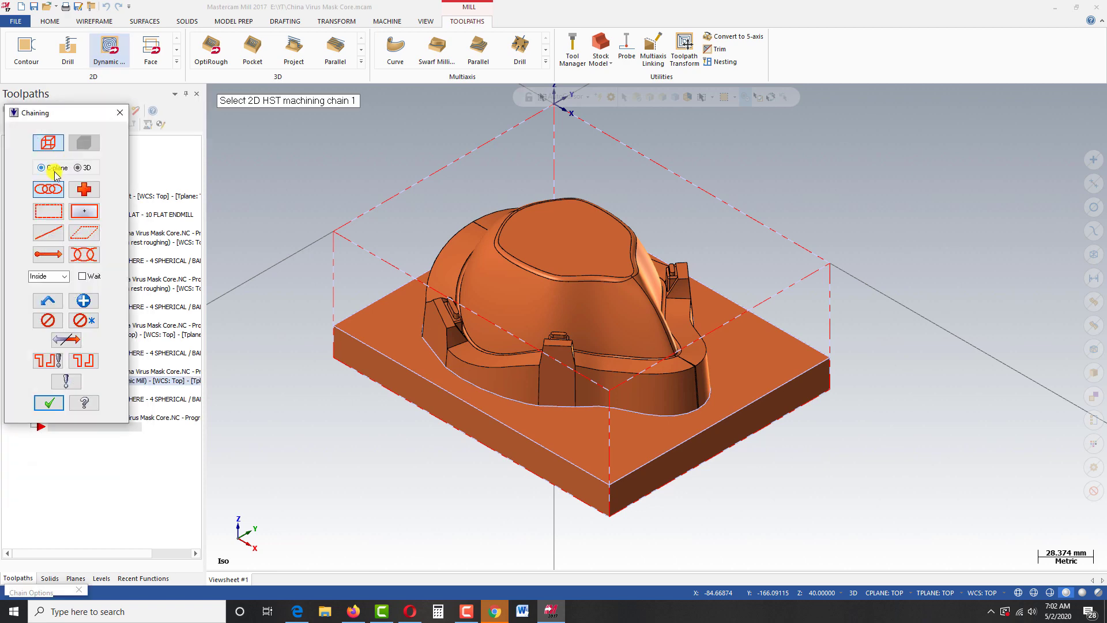
{"action": "left_click", "coordinate": [576, 465]}
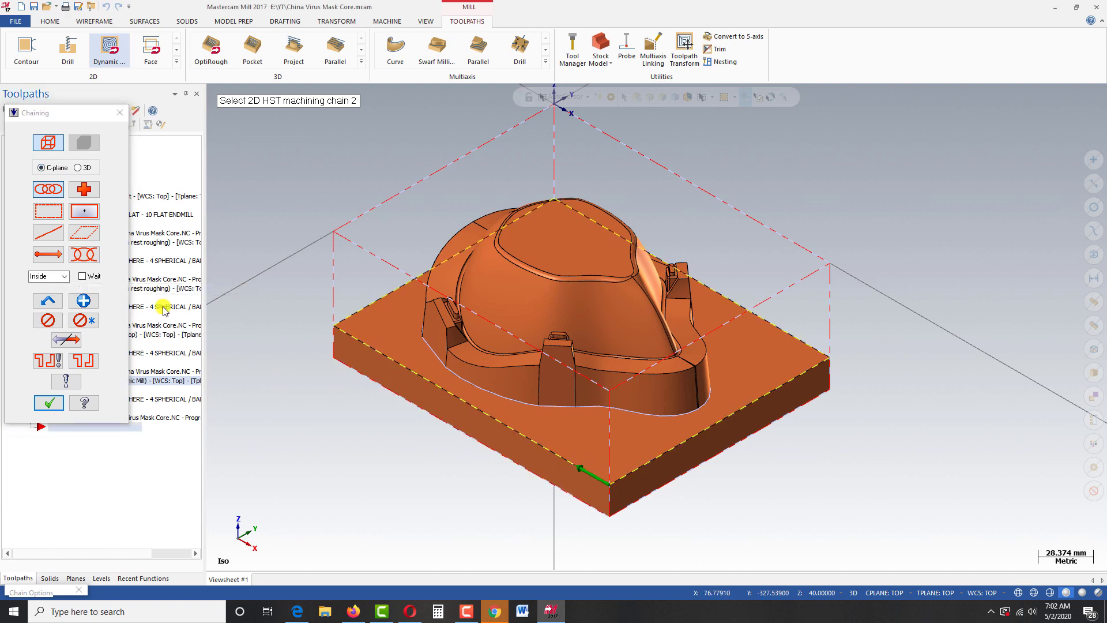
{"action": "left_click", "coordinate": [49, 403]}
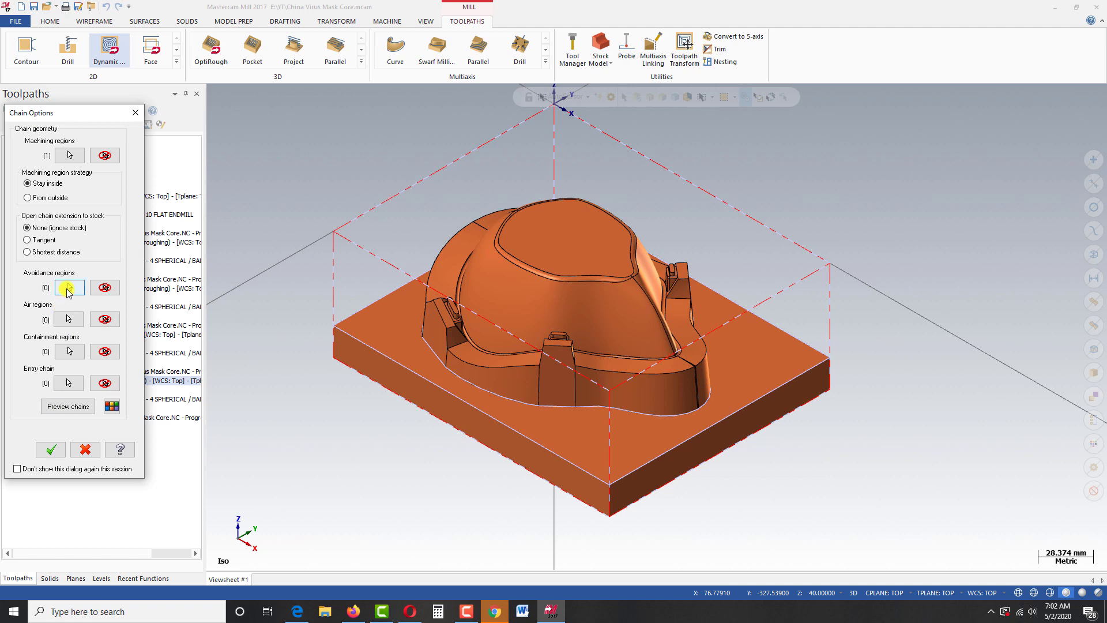
Step: Chain the curve around the core's foot as the avoidance region, reverse its direction, and accept the chain options
{"action": "left_click", "coordinate": [69, 287]}
{"action": "left_click", "coordinate": [648, 418]}
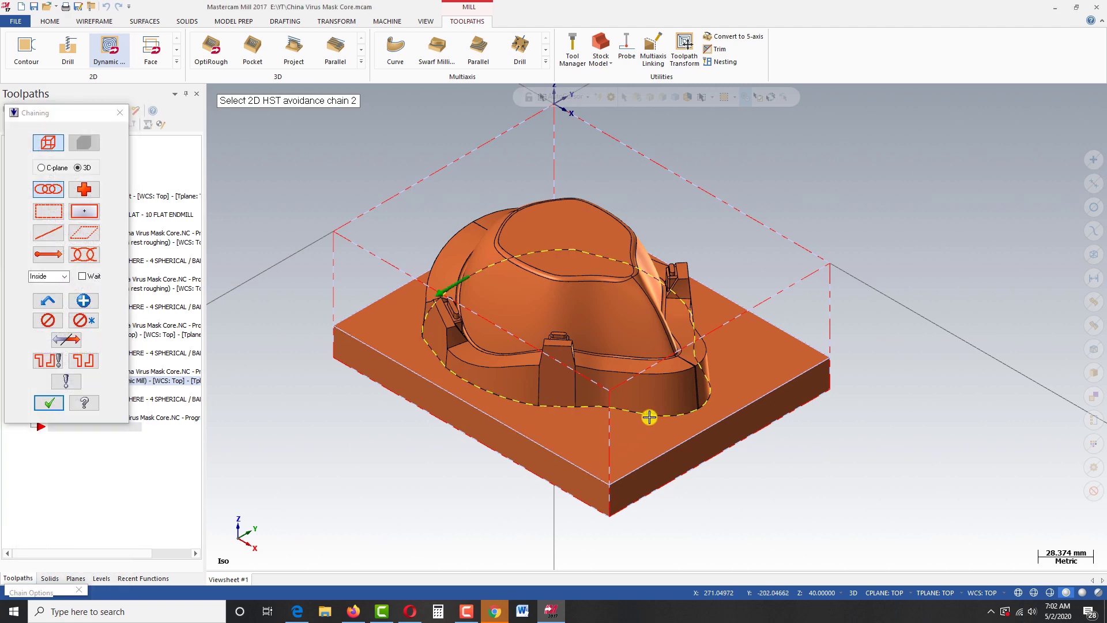
{"action": "left_click", "coordinate": [76, 341]}
{"action": "left_click", "coordinate": [49, 403]}
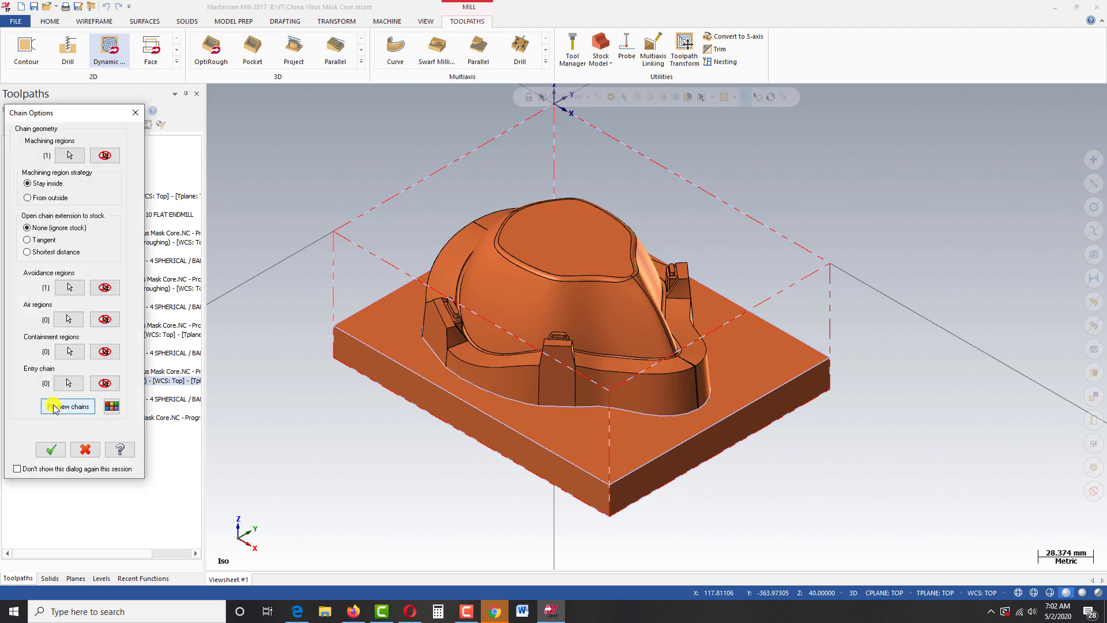
{"action": "left_click", "coordinate": [52, 448]}
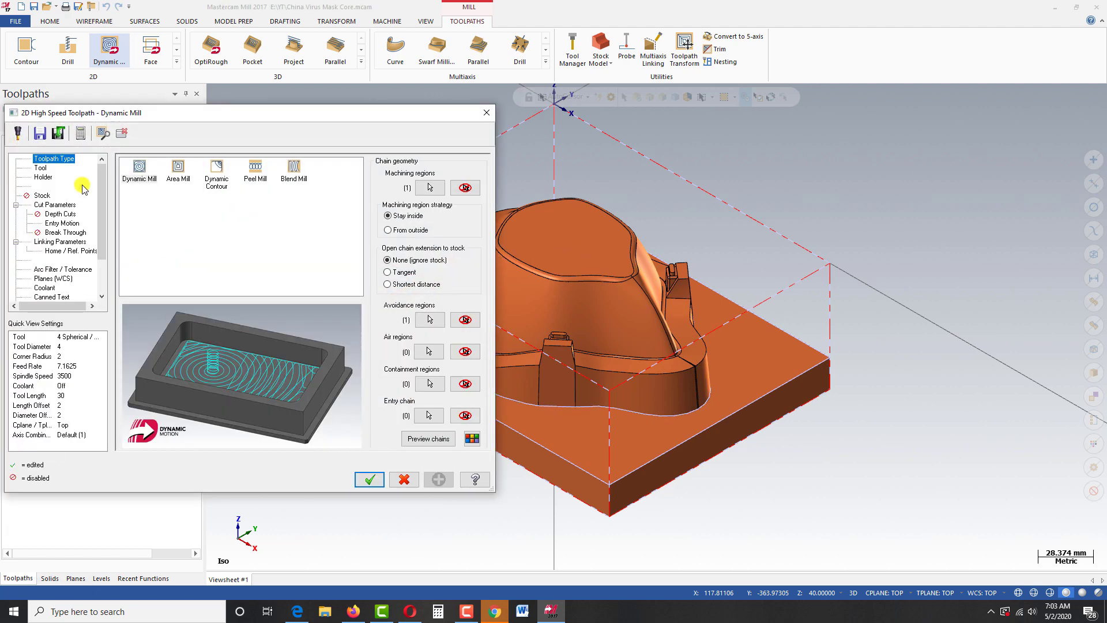
Step: Choose the 10 Flat Endmill for the Dynamic Mill toolpath and set the stepover to 50%
{"action": "left_click", "coordinate": [40, 168]}
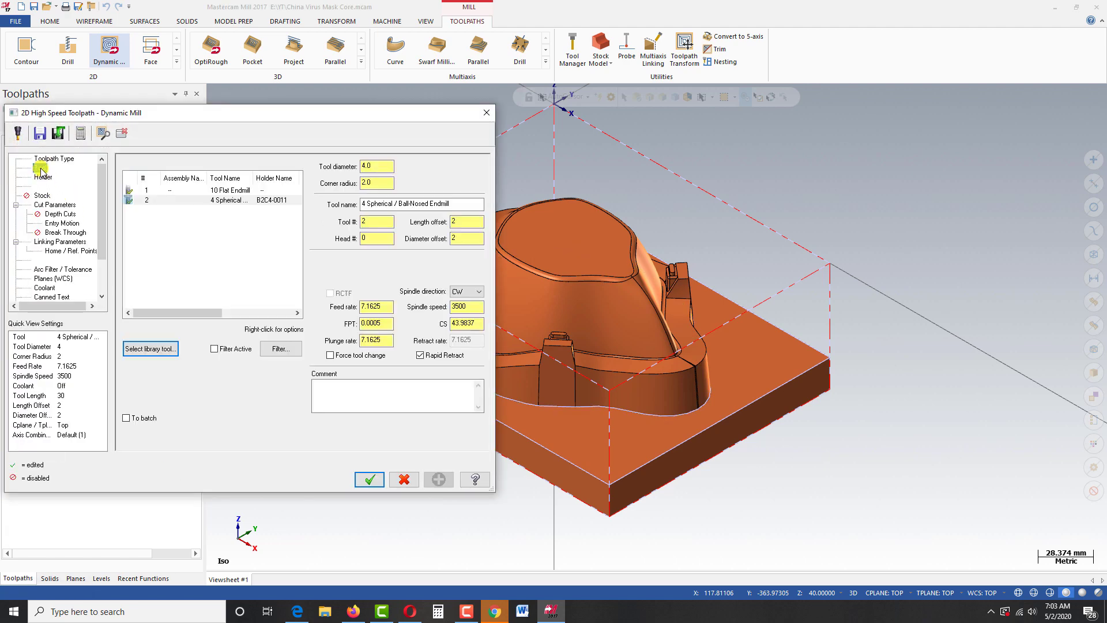
{"action": "left_click", "coordinate": [219, 194]}
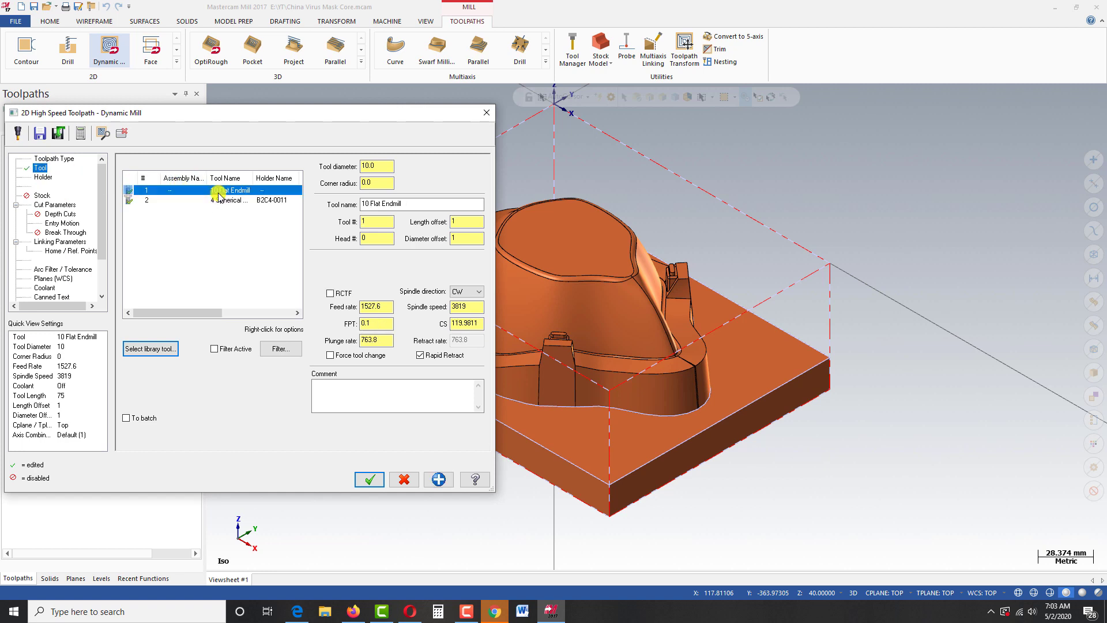
{"action": "left_click", "coordinate": [53, 204]}
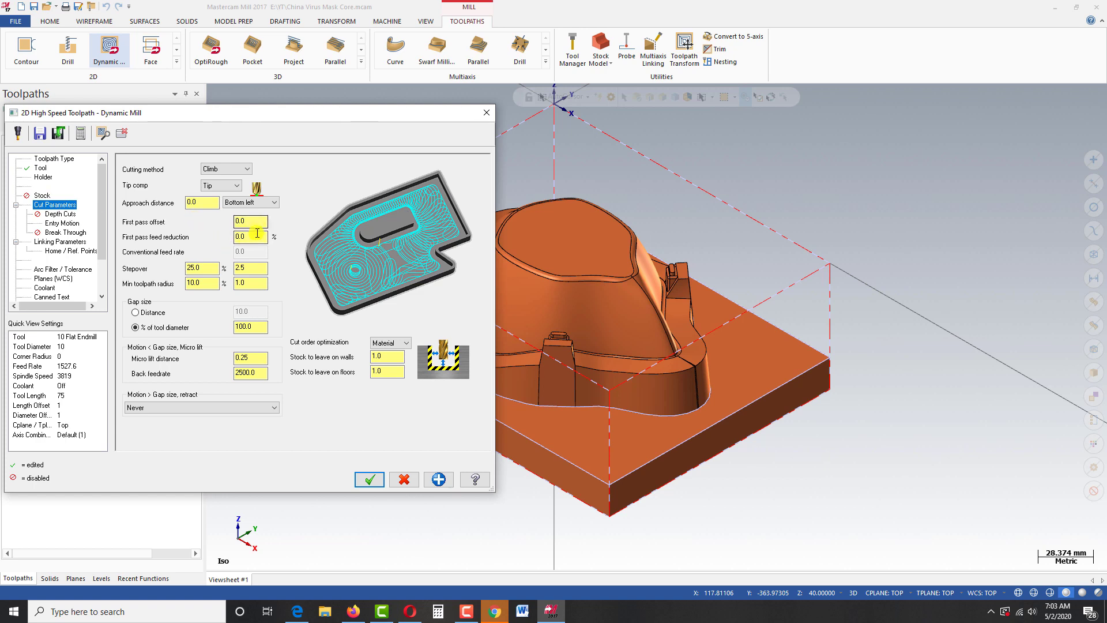
{"action": "double_click", "coordinate": [212, 267]}
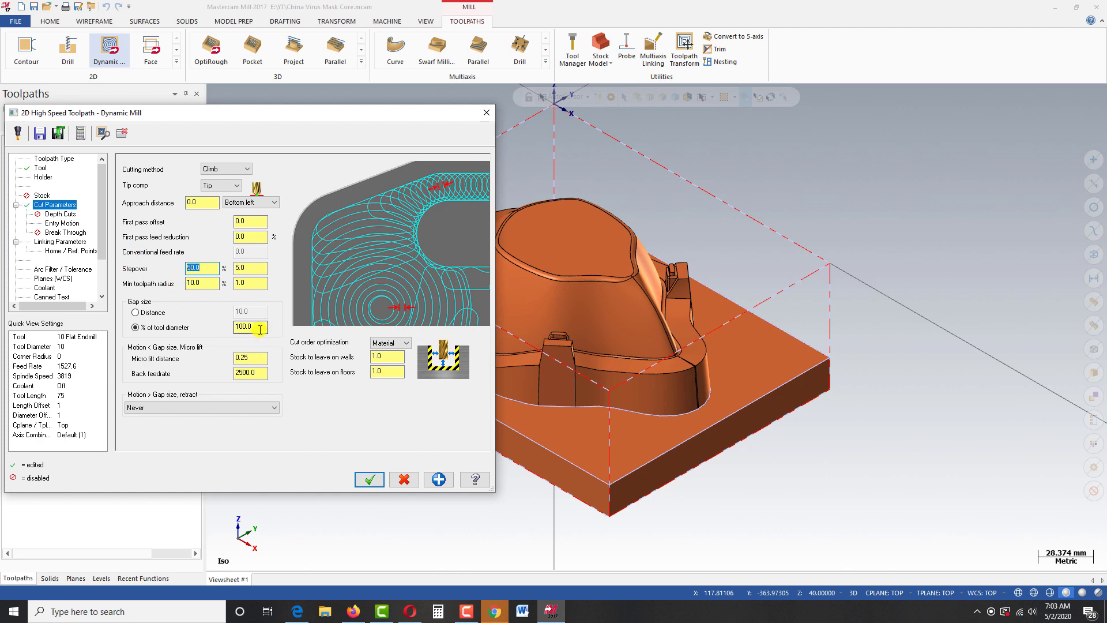
Step: Set the stock to leave on walls and on floors to 0
{"action": "double_click", "coordinate": [381, 356]}
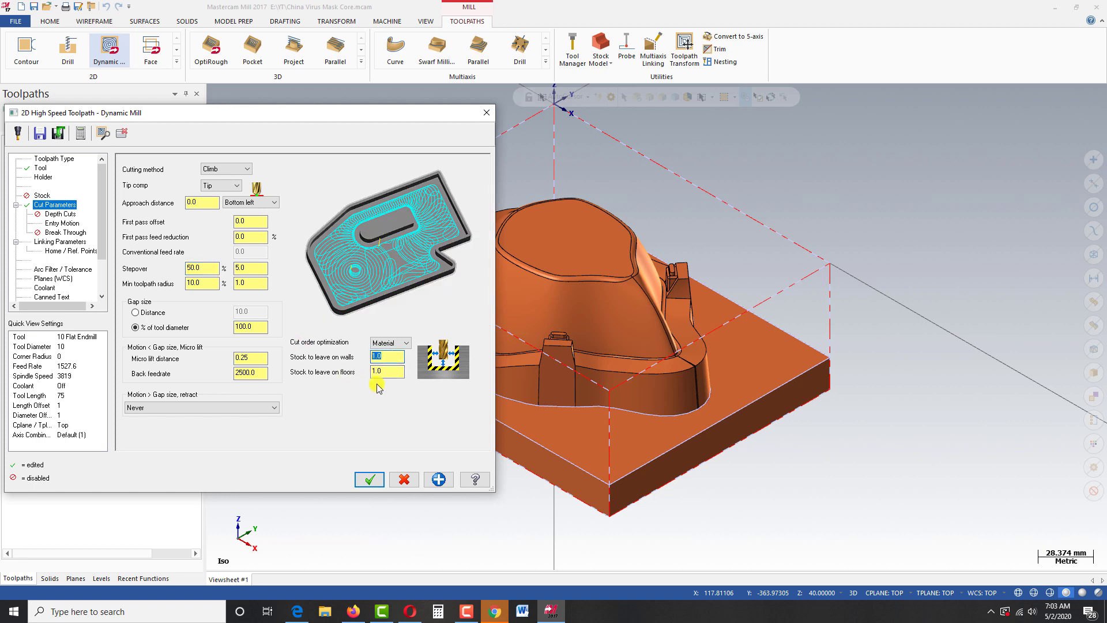
{"action": "key", "text": "Return"}
{"action": "double_click", "coordinate": [396, 374]}
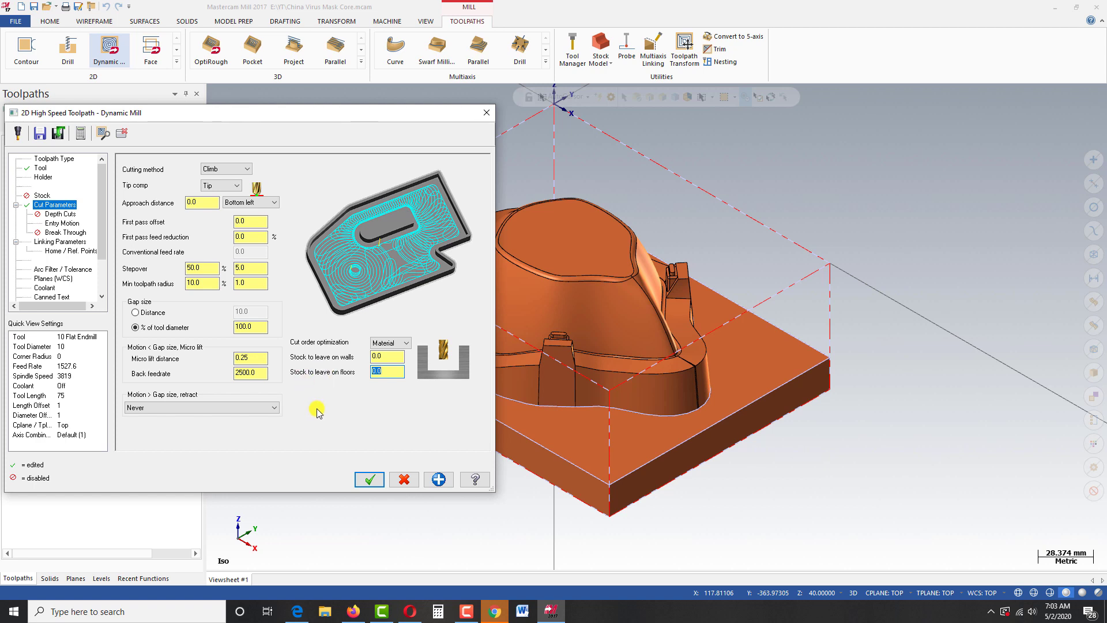
Step: Enable an absolute clearance of 22, pick the base plate's front top corner as the depth point, and accept the toolpath parameters
{"action": "left_click", "coordinate": [68, 214]}
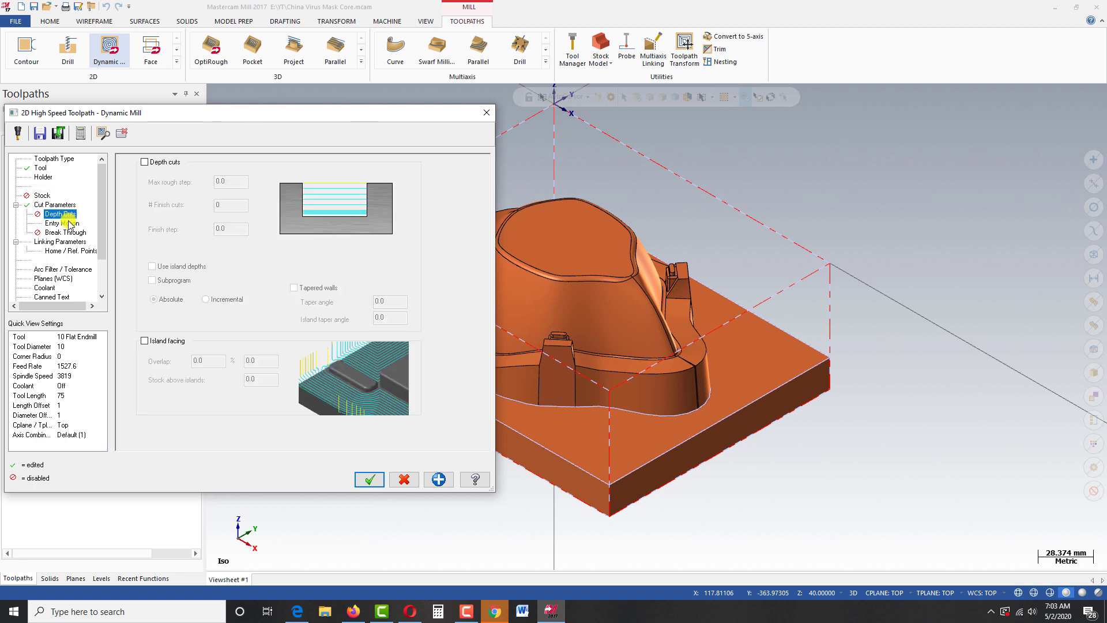
{"action": "left_click", "coordinate": [63, 223]}
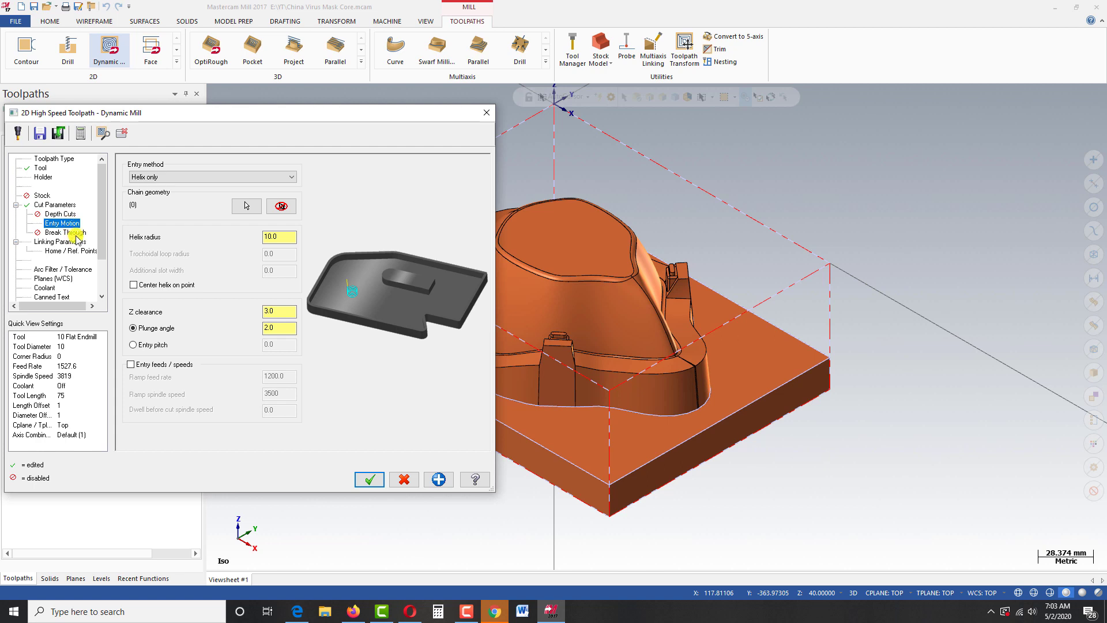
{"action": "left_click", "coordinate": [75, 233]}
{"action": "left_click", "coordinate": [74, 241]}
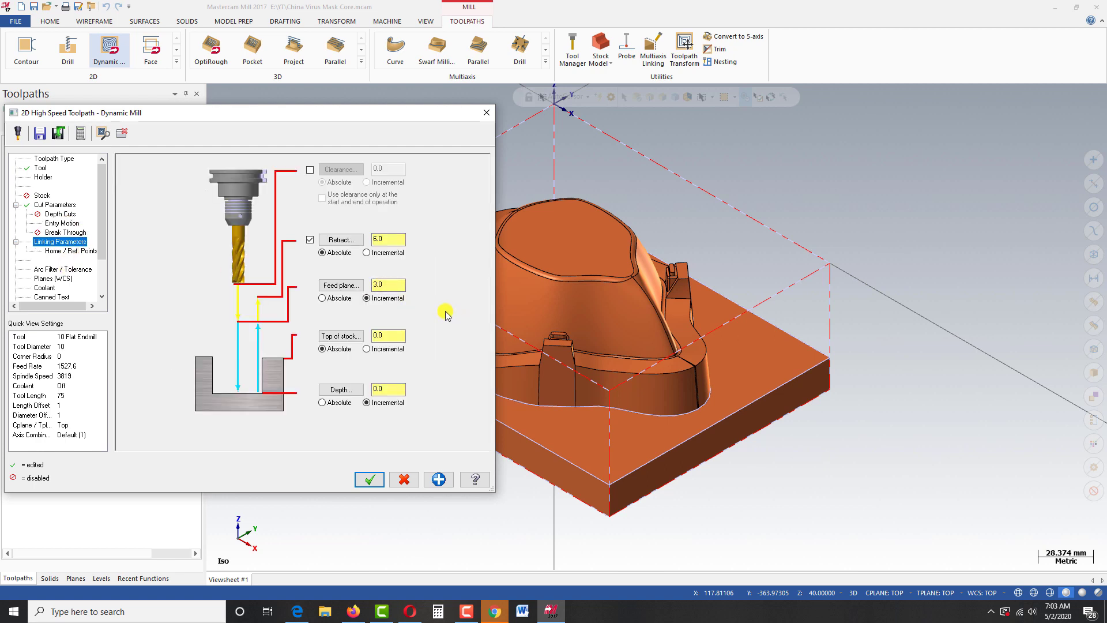
{"action": "left_click", "coordinate": [311, 170]}
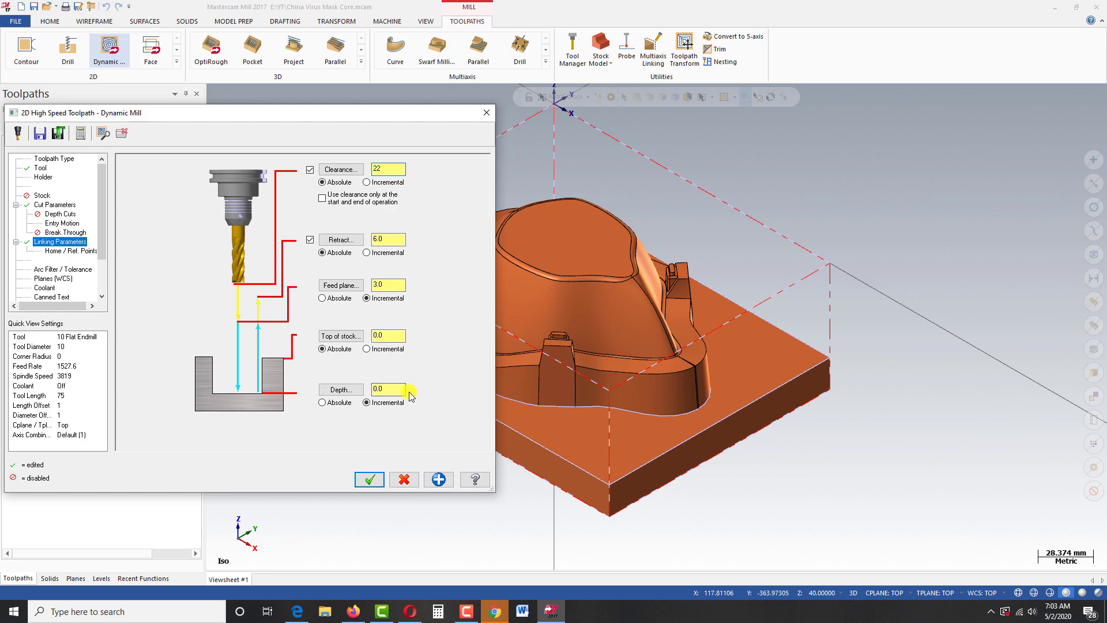
{"action": "left_click", "coordinate": [342, 390]}
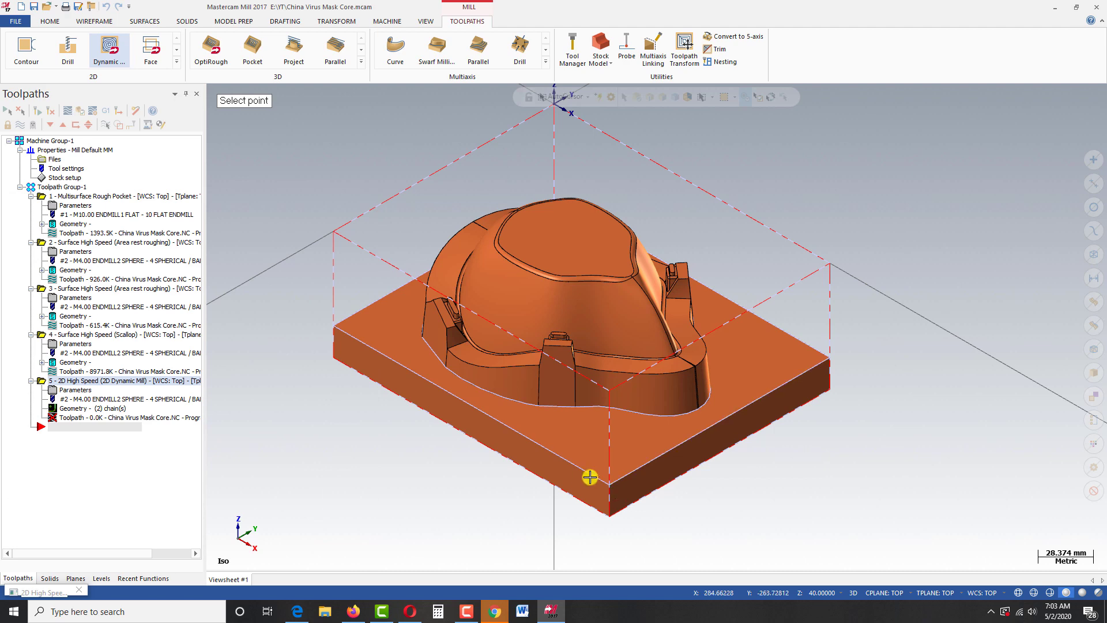
{"action": "left_click", "coordinate": [610, 483]}
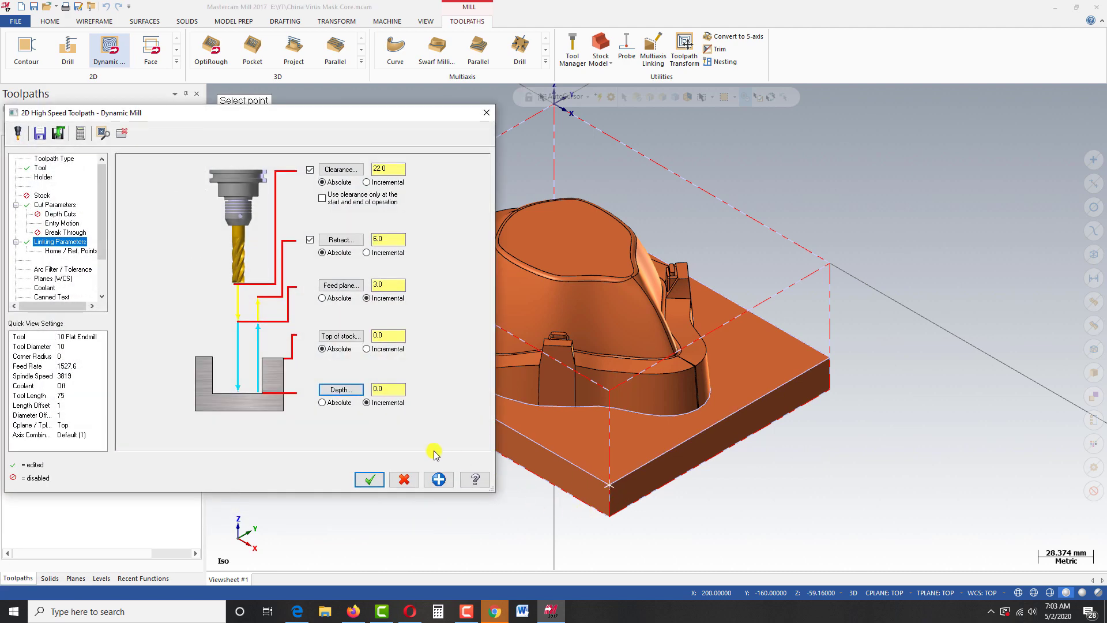
{"action": "left_click", "coordinate": [369, 480]}
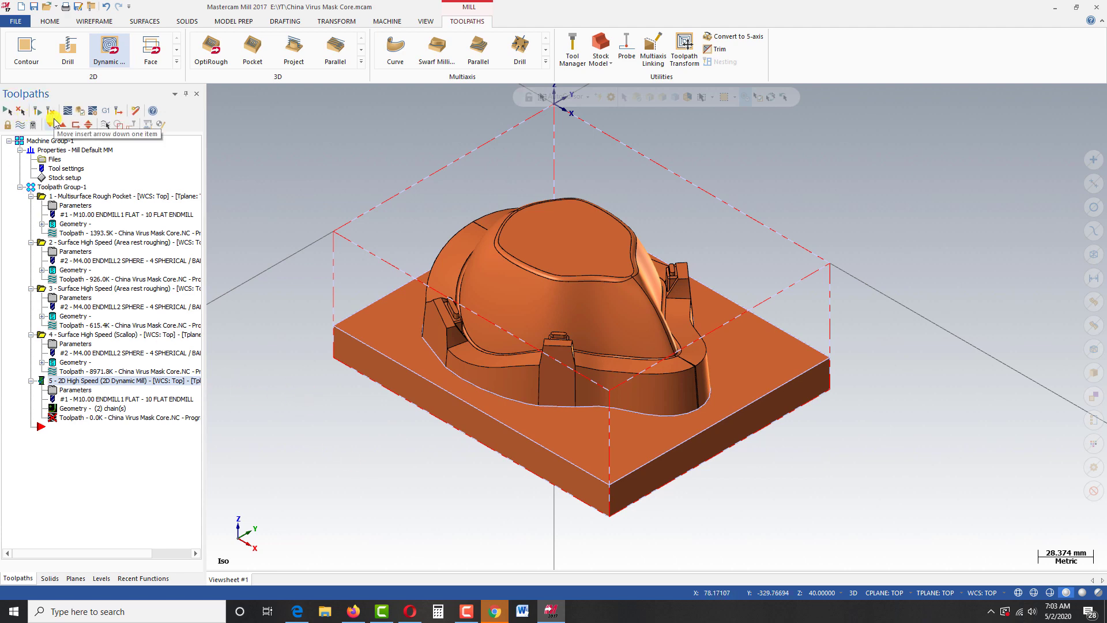
Step: Regenerate the Dynamic Mill operation and inspect its toolpath on the base plate
{"action": "left_click", "coordinate": [50, 111]}
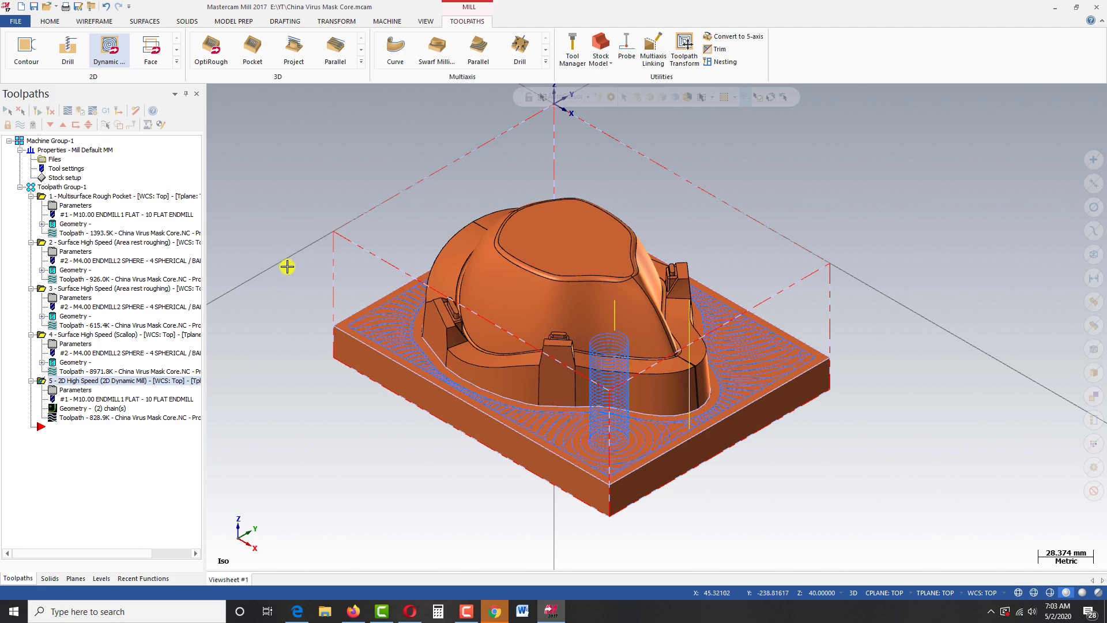
{"action": "scroll", "coordinate": [648, 523], "scroll_direction": "up", "scroll_amount": 4}
{"action": "scroll", "coordinate": [606, 354], "scroll_direction": "down", "scroll_amount": 4}
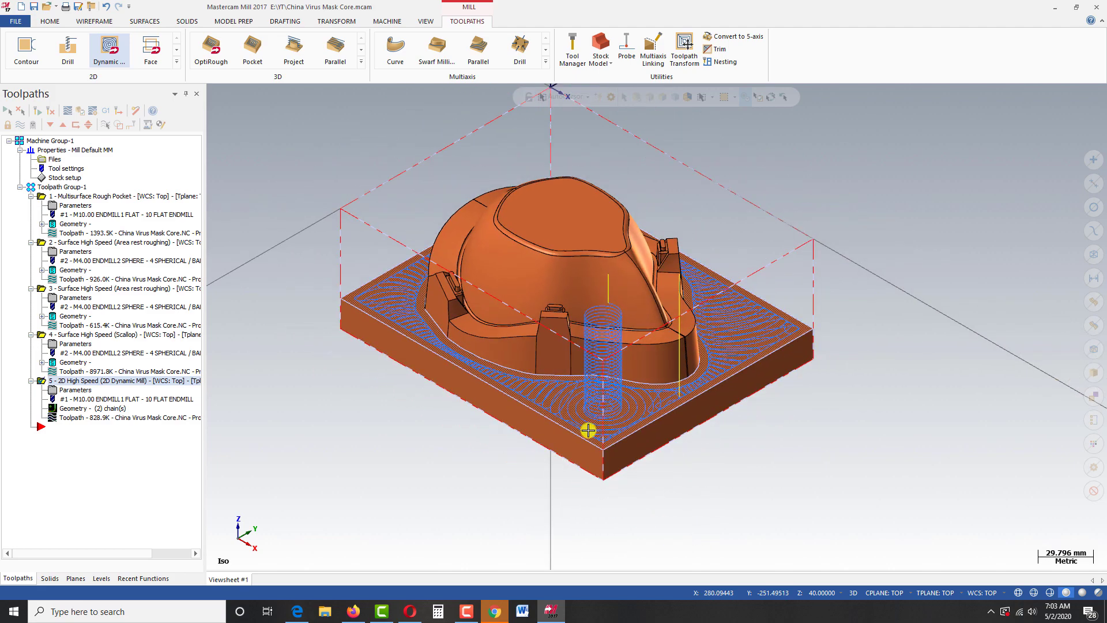
{"action": "scroll", "coordinate": [588, 429], "scroll_direction": "up", "scroll_amount": 3}
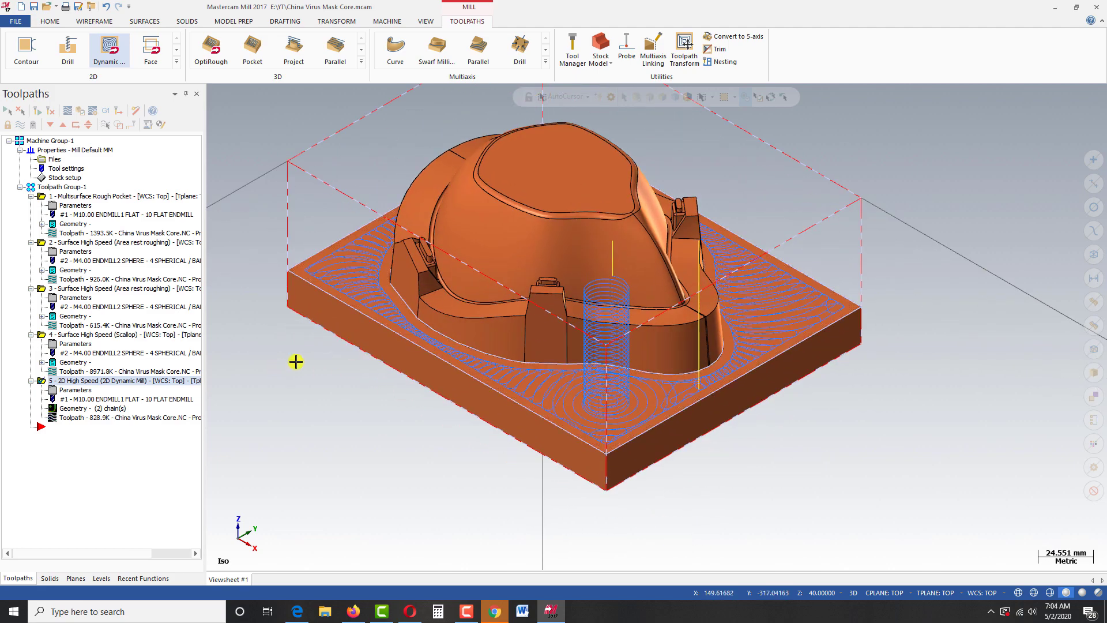
Step: Change the Dynamic Mill machining region strategy to From outside and regenerate the operation
{"action": "left_click", "coordinate": [75, 393]}
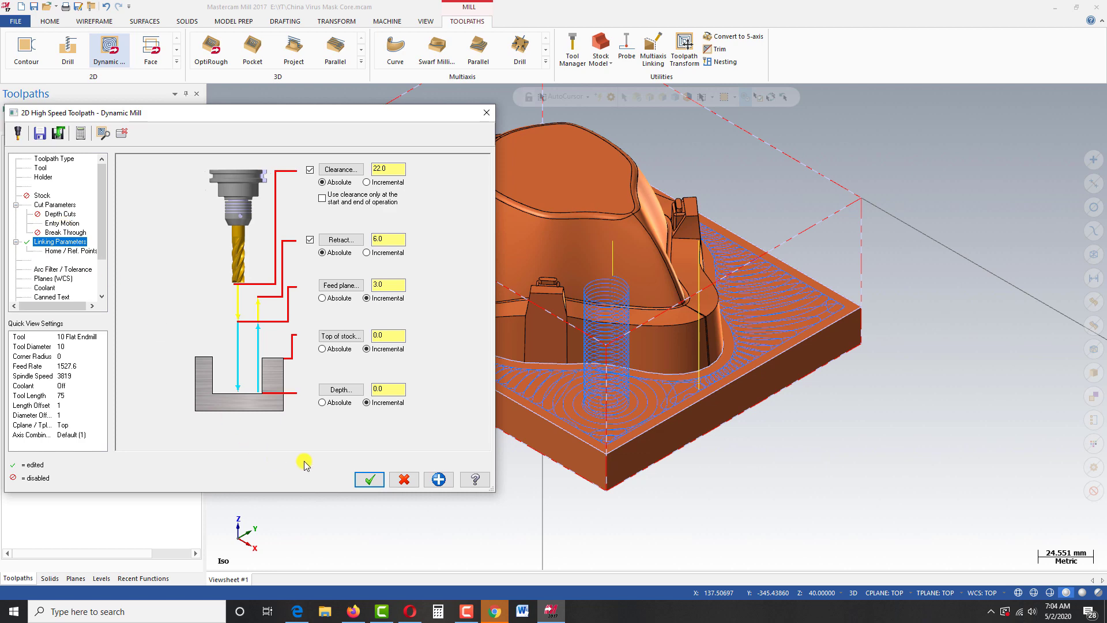
{"action": "left_click", "coordinate": [368, 479]}
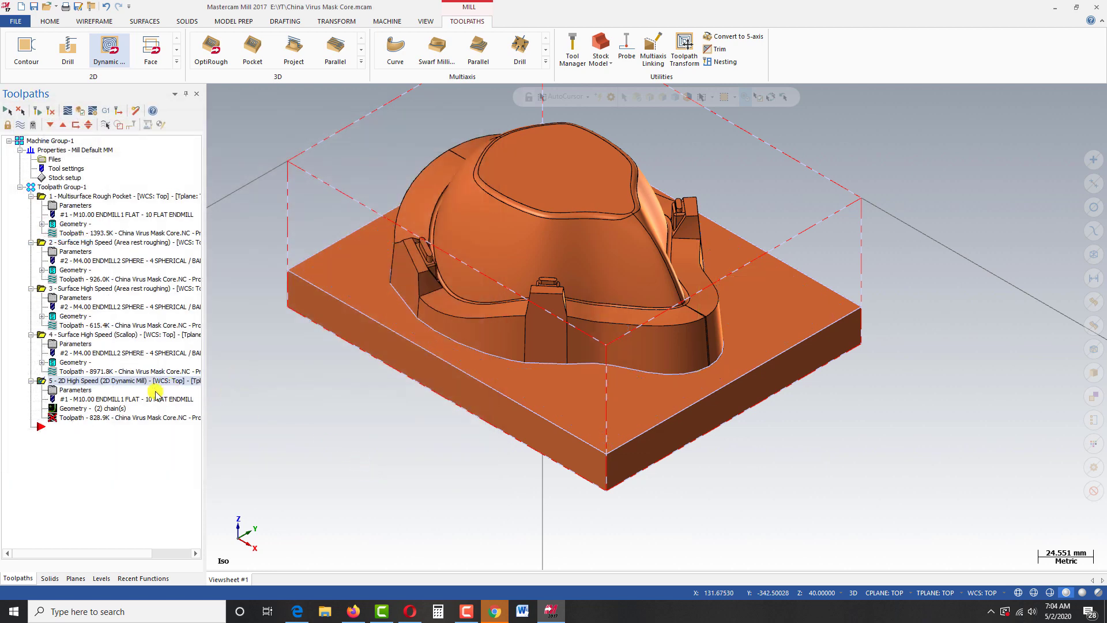
{"action": "left_click", "coordinate": [86, 409]}
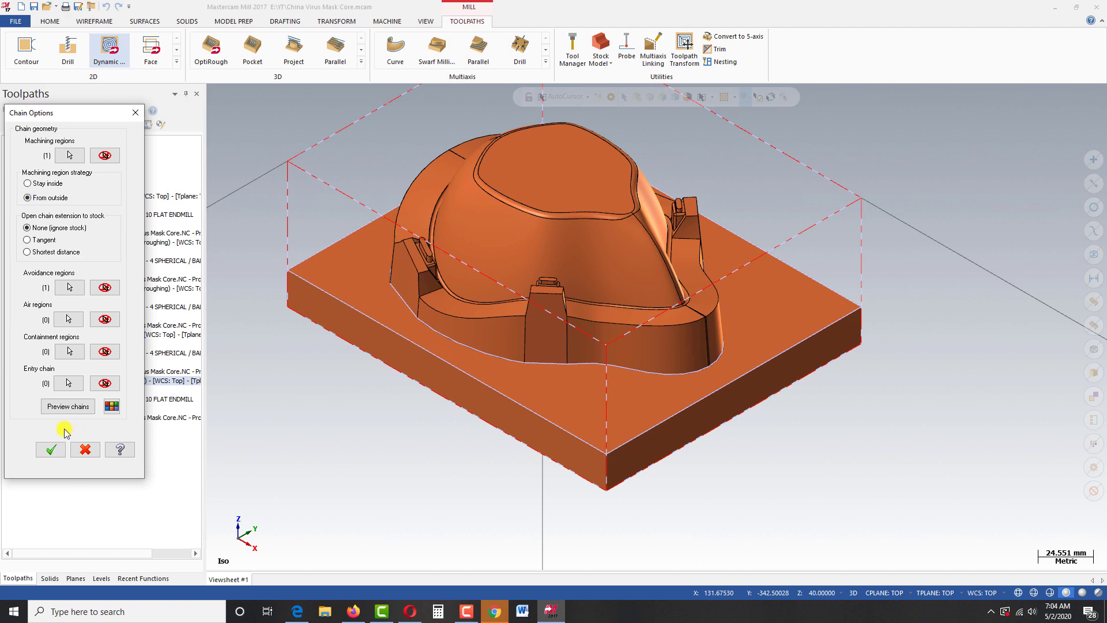
{"action": "left_click", "coordinate": [51, 449]}
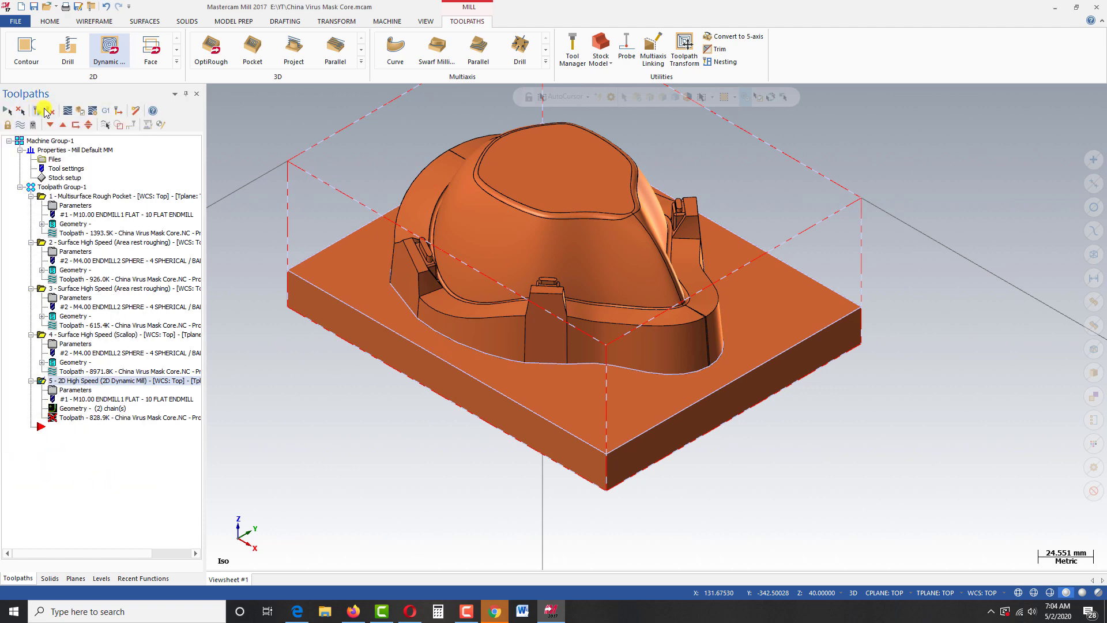
{"action": "left_click", "coordinate": [38, 111]}
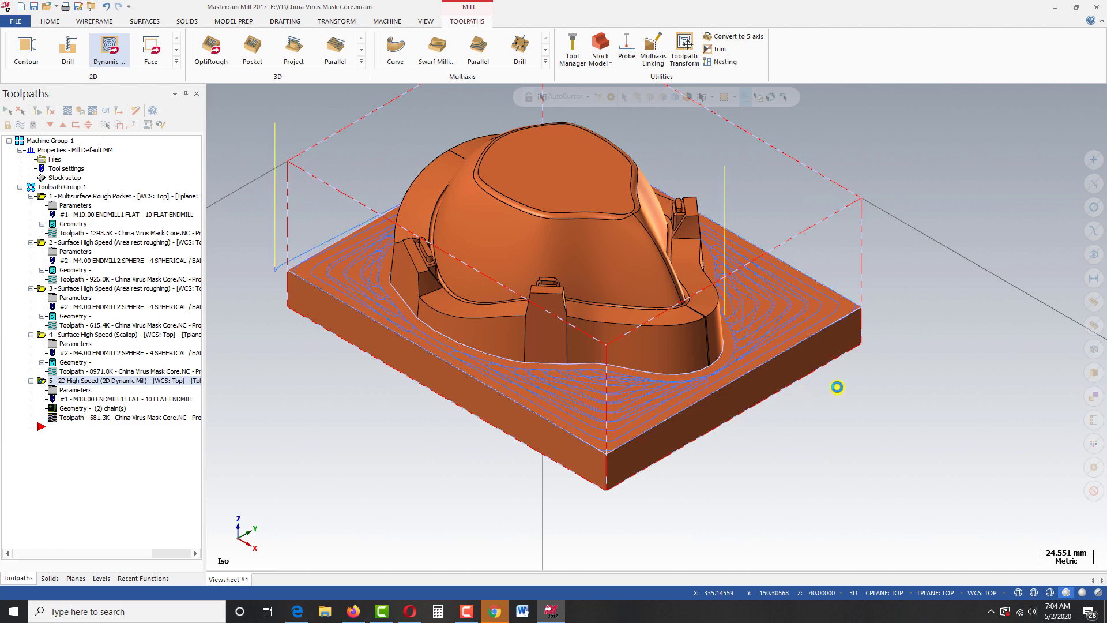
{"action": "scroll", "coordinate": [313, 384], "scroll_direction": "up", "scroll_amount": 1}
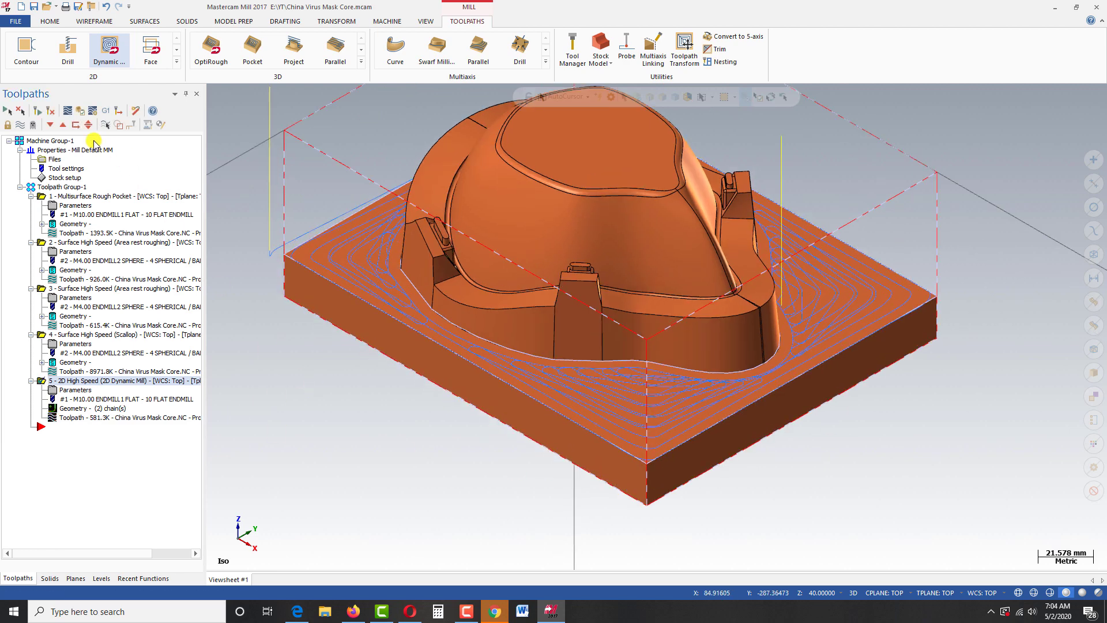
Step: Backplot the Dynamic Mill operation with an increased playback speed, close the backplot, and hide the toolpath display
{"action": "left_click", "coordinate": [67, 113]}
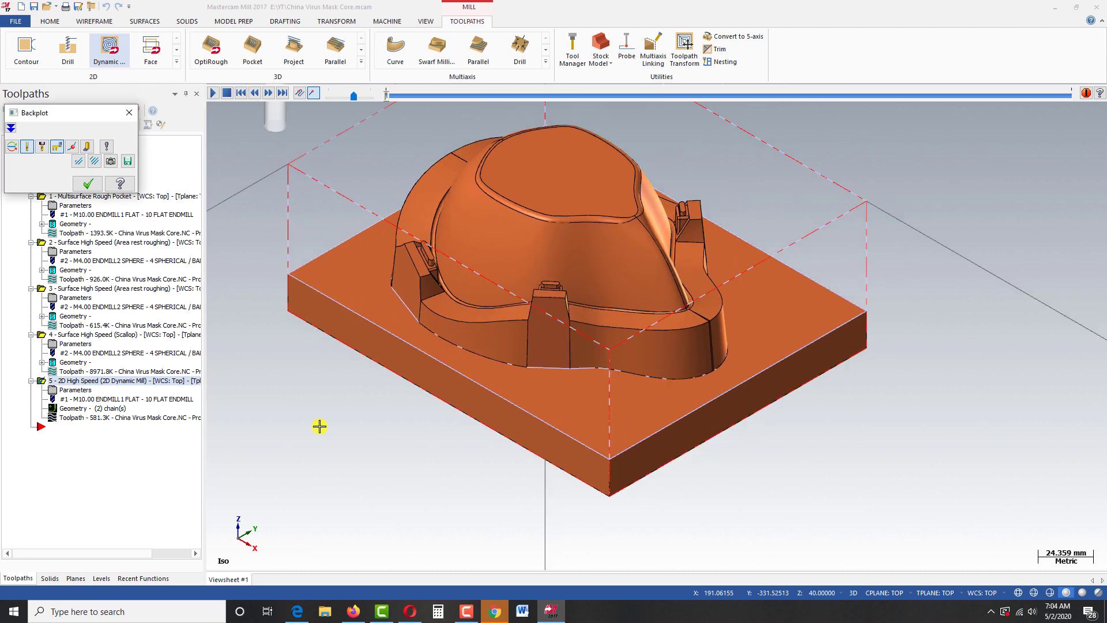
{"action": "left_click", "coordinate": [213, 92]}
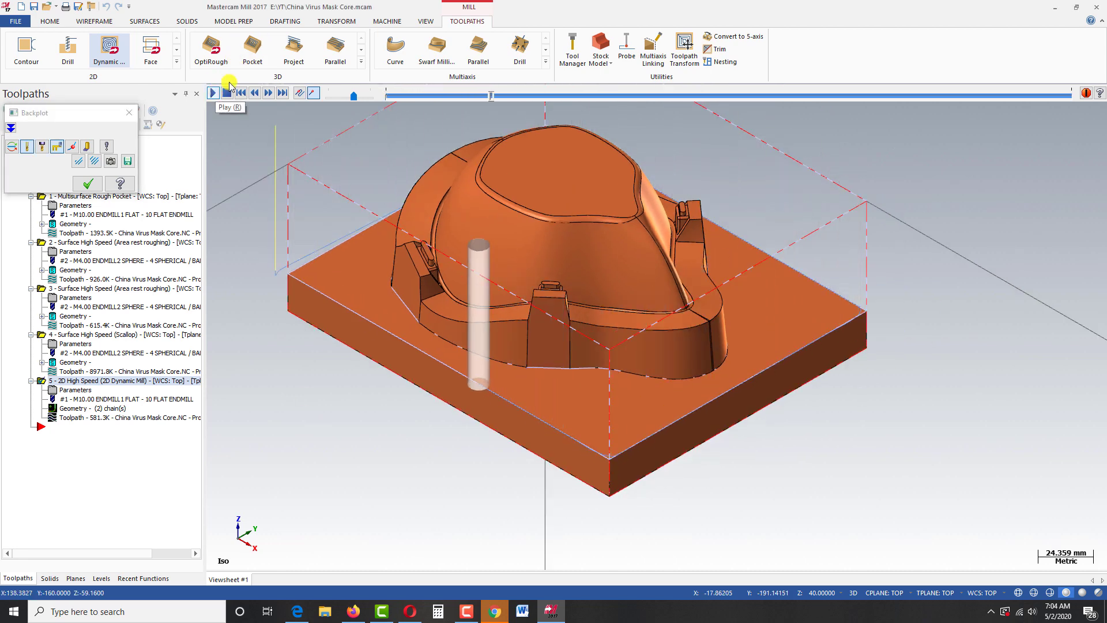
{"action": "left_click_drag", "start_coordinate": [355, 98], "coordinate": [361, 98]}
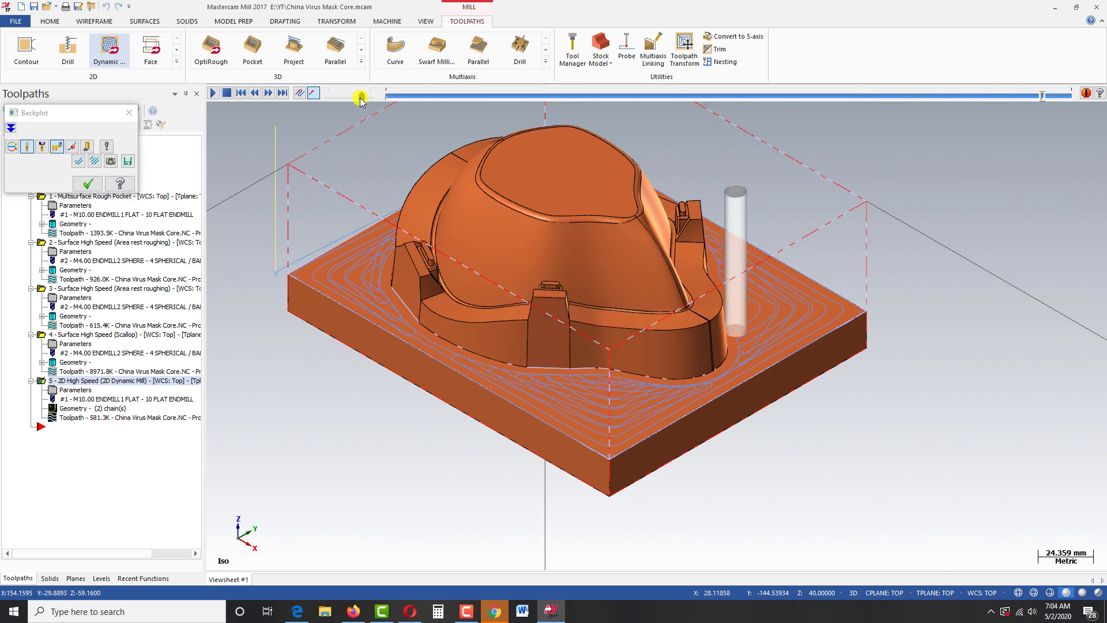
{"action": "left_click", "coordinate": [86, 185]}
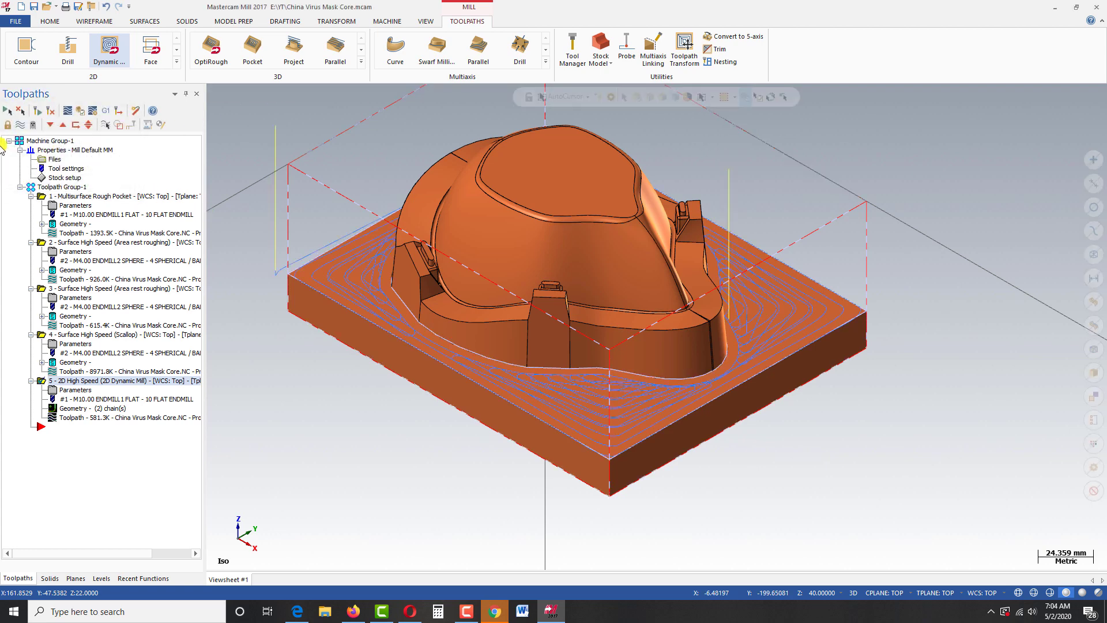
{"action": "left_click", "coordinate": [21, 125]}
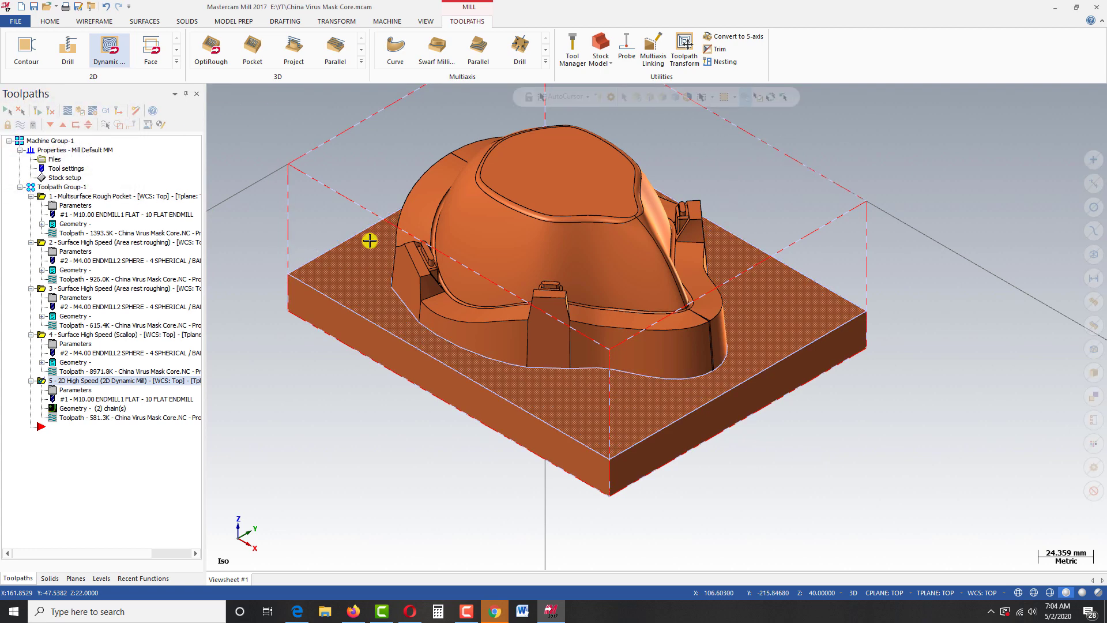
{"action": "scroll", "coordinate": [369, 240], "scroll_direction": "up", "scroll_amount": 3}
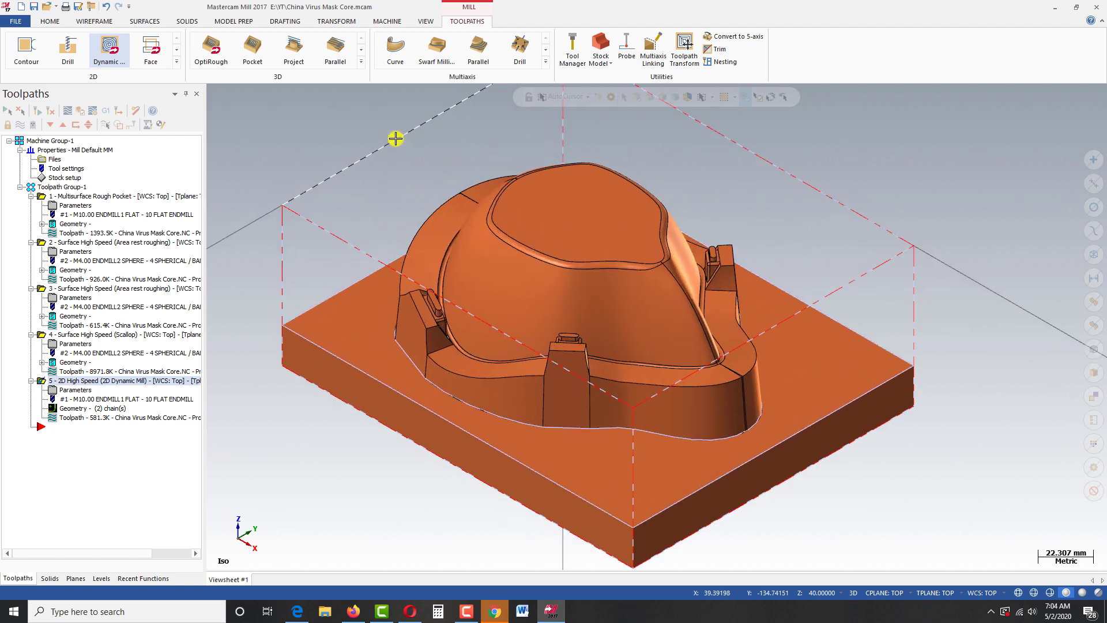
Step: Start a 3D finishing Contour toolpath and end the drive surface selection without picking any surfaces
{"action": "left_click", "coordinate": [360, 63]}
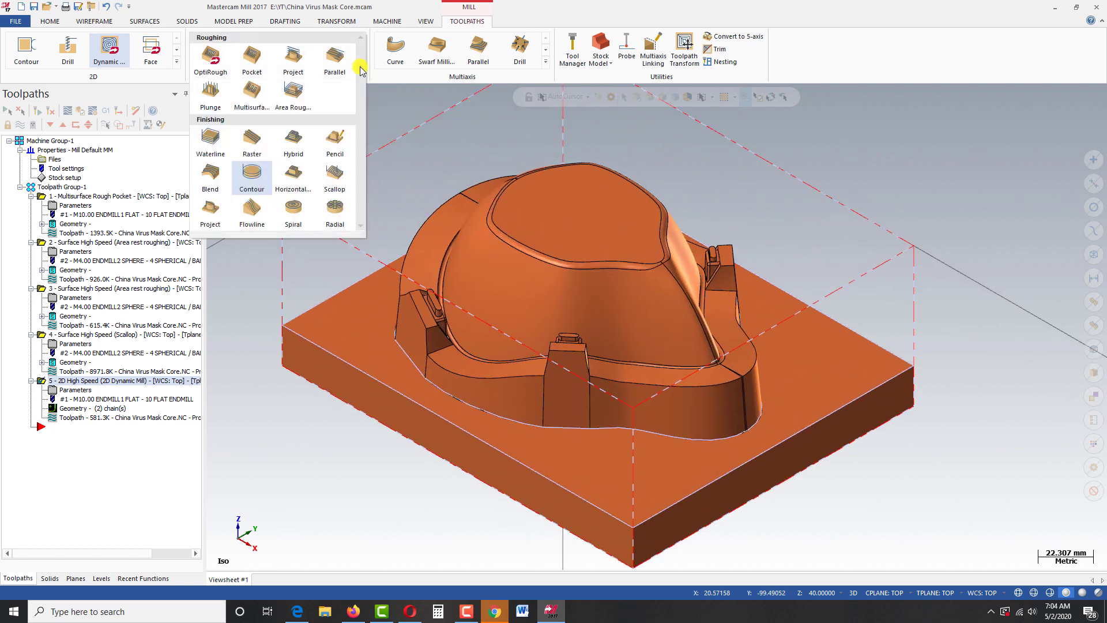
{"action": "left_click", "coordinate": [251, 182]}
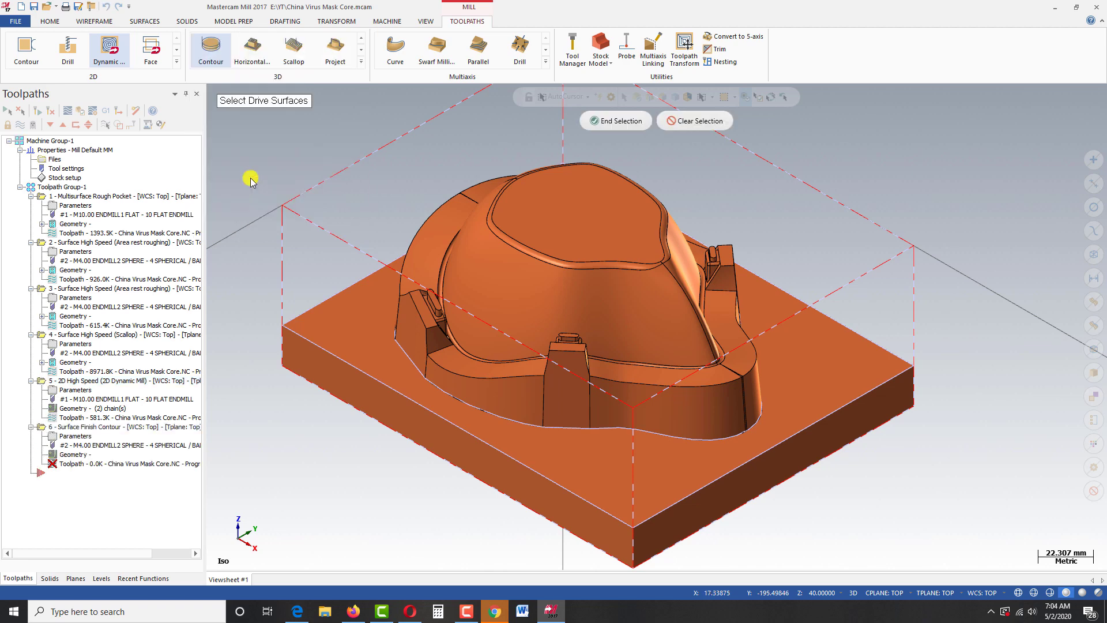
{"action": "scroll", "coordinate": [254, 179], "scroll_direction": "down", "scroll_amount": 1}
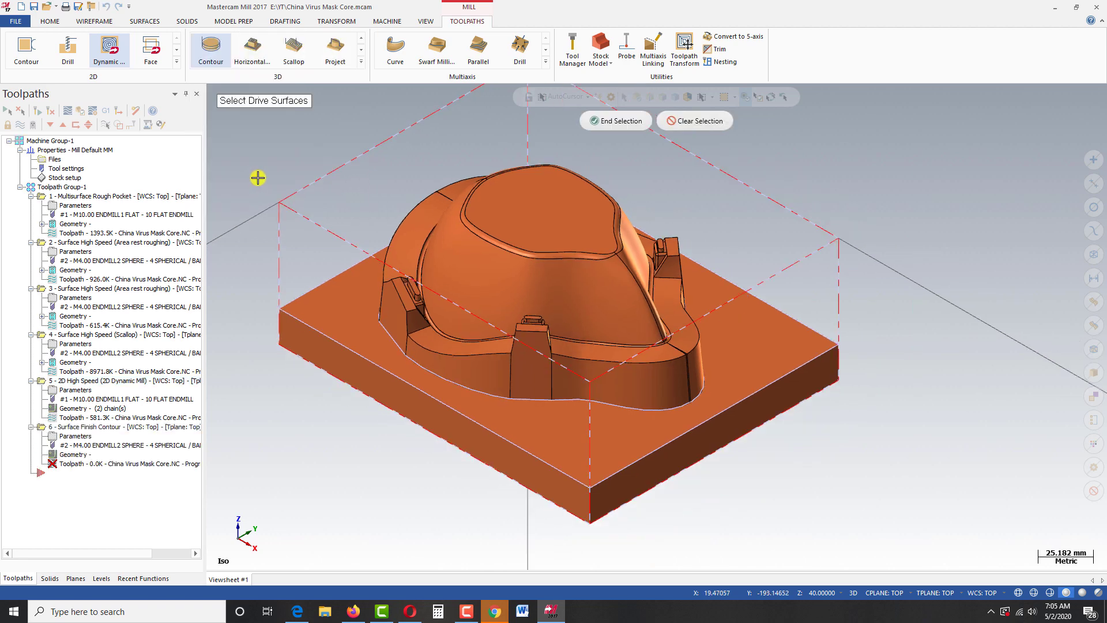
{"action": "left_click", "coordinate": [623, 120]}
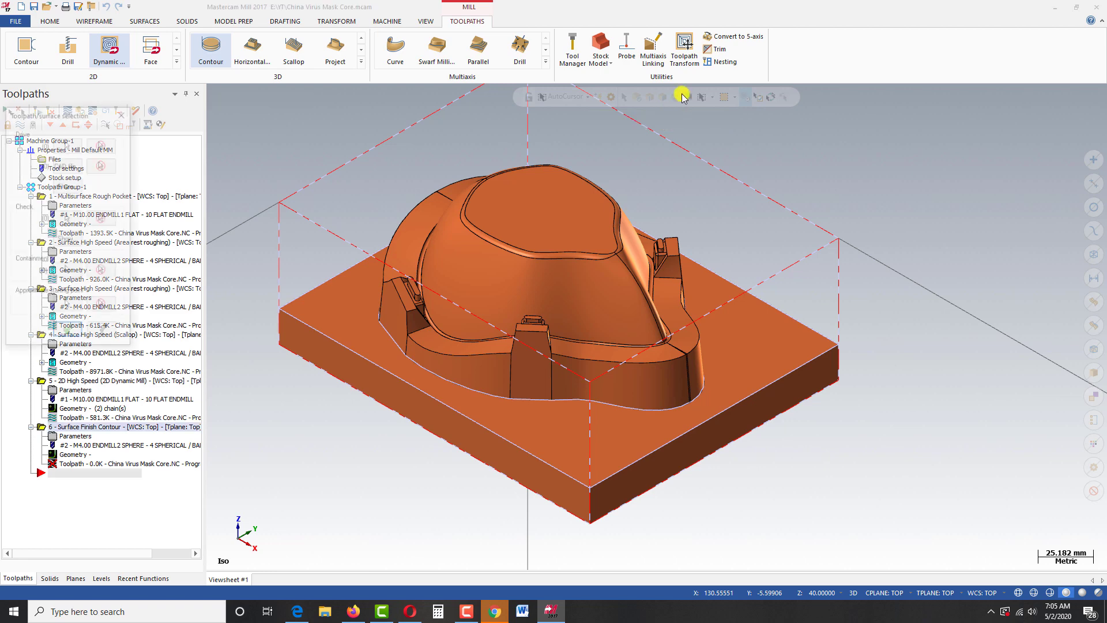
Step: Window-select all surfaces of the mask core and base plate as the Contour toolpath's check surfaces
{"action": "left_click", "coordinate": [67, 218]}
{"action": "scroll", "coordinate": [398, 455], "scroll_direction": "down", "scroll_amount": 5}
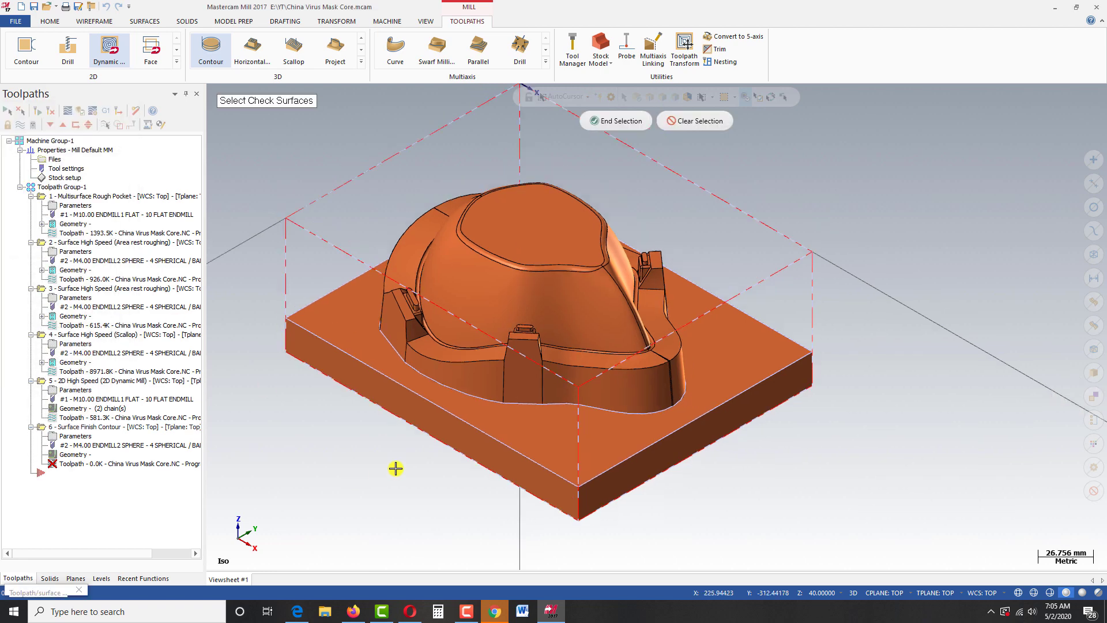
{"action": "mouse_move", "coordinate": [268, 221]}
{"action": "left_mouse_down"}
{"action": "mouse_move", "coordinate": [625, 469]}
{"action": "mouse_move", "coordinate": [734, 511]}
{"action": "mouse_move", "coordinate": [737, 524]}
{"action": "left_mouse_up"}
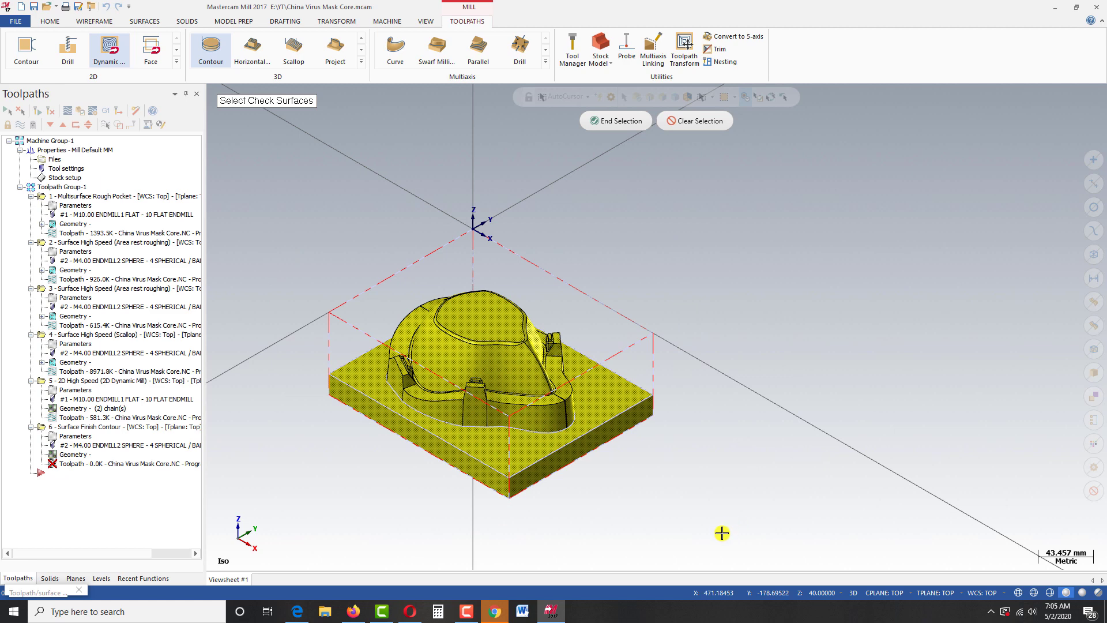
{"action": "left_click", "coordinate": [618, 121]}
Step: Start the drive surface selection and pick the two outer side-wall surfaces at the mask core's broad end
{"action": "left_click", "coordinate": [66, 145]}
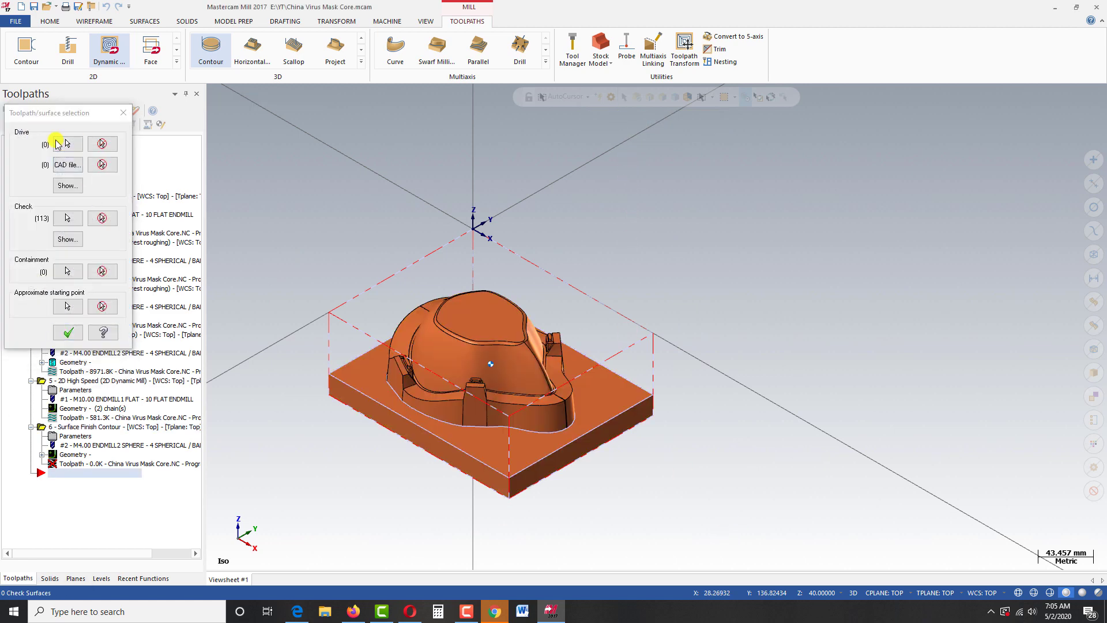
{"action": "key", "text": "alt+1"}
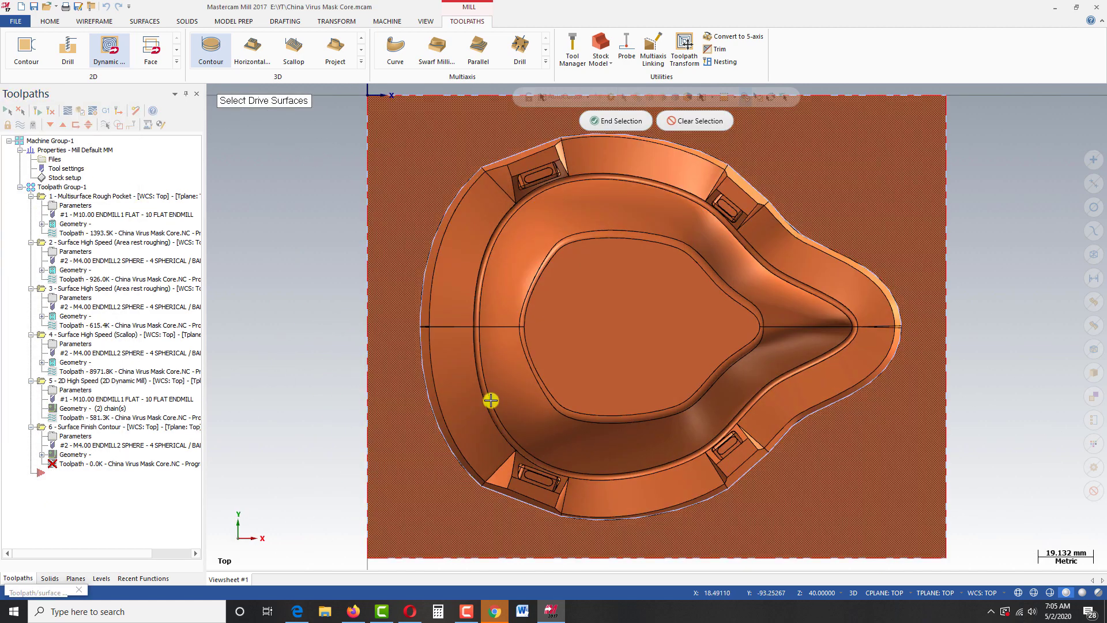
{"action": "scroll", "coordinate": [482, 403], "scroll_direction": "down", "scroll_amount": 2}
{"action": "scroll", "coordinate": [451, 351], "scroll_direction": "up", "scroll_amount": 5}
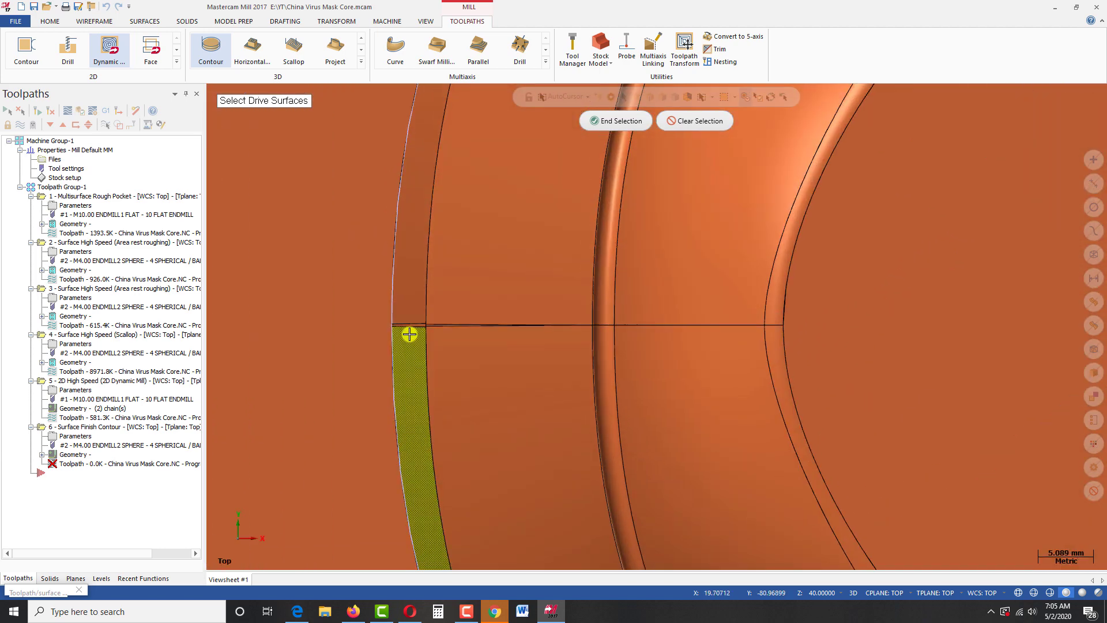
{"action": "left_click", "coordinate": [412, 304]}
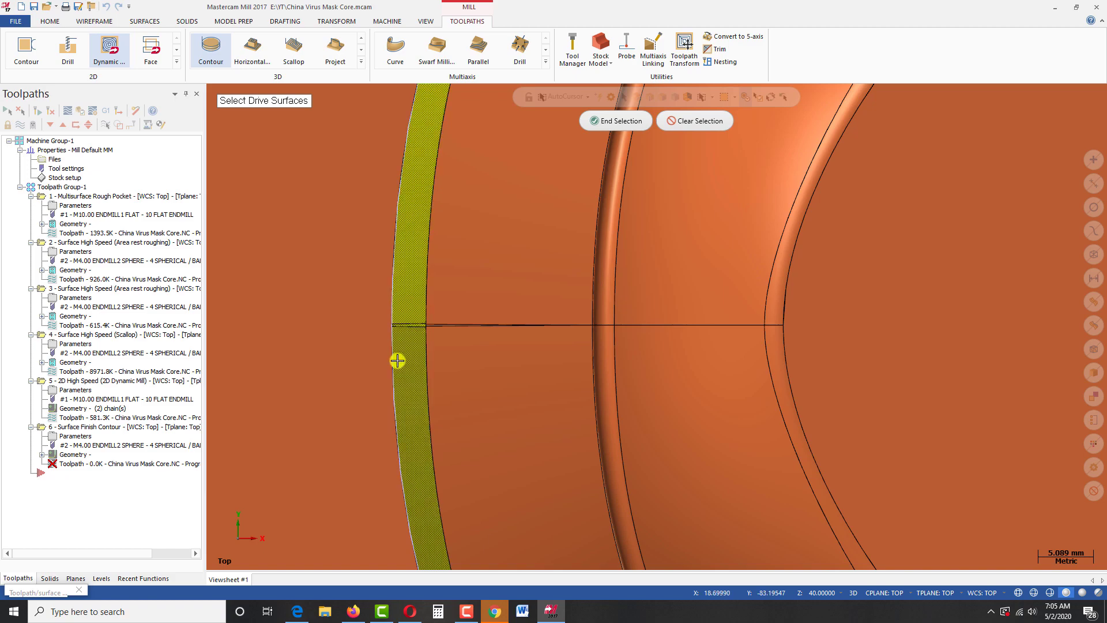
{"action": "scroll", "coordinate": [396, 359], "scroll_direction": "down", "scroll_amount": 5}
{"action": "scroll", "coordinate": [546, 188], "scroll_direction": "up", "scroll_amount": 1}
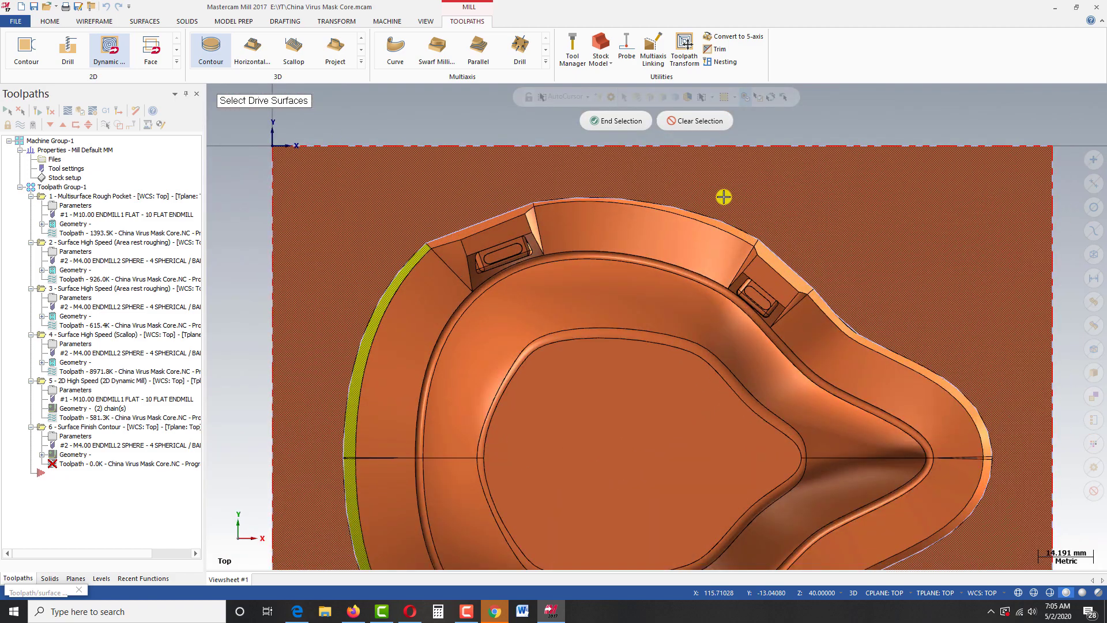
Step: Add the outer side-wall surfaces along the core's +Y side, past both clip recesses to the nose tip, as drive surfaces
{"action": "scroll", "coordinate": [721, 192], "scroll_direction": "up", "scroll_amount": 2}
{"action": "left_click", "coordinate": [441, 221]}
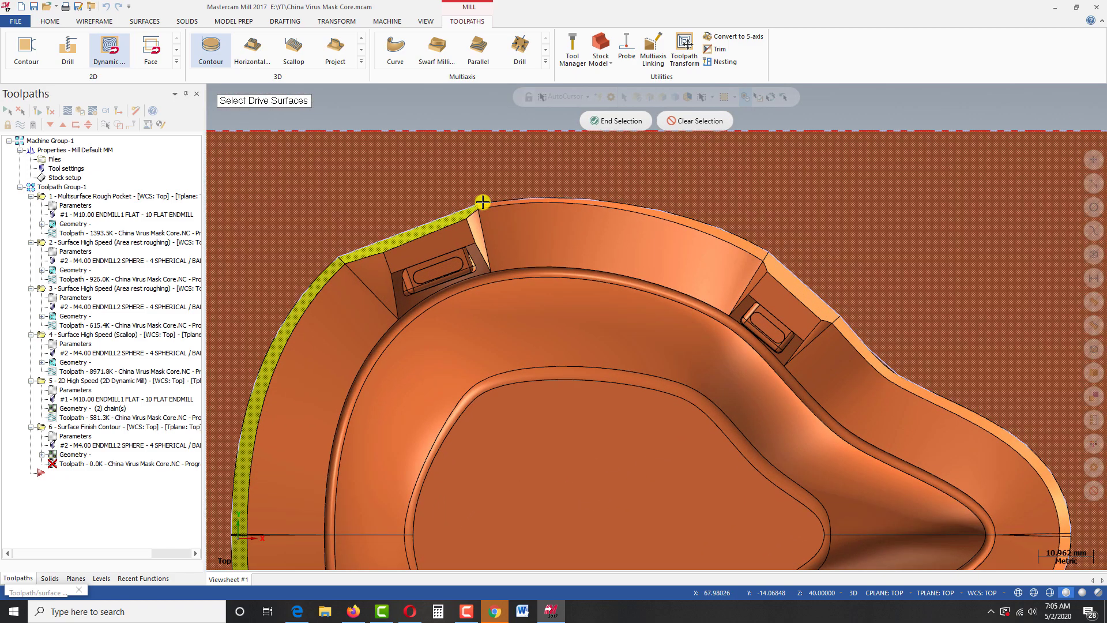
{"action": "left_click", "coordinate": [489, 205]}
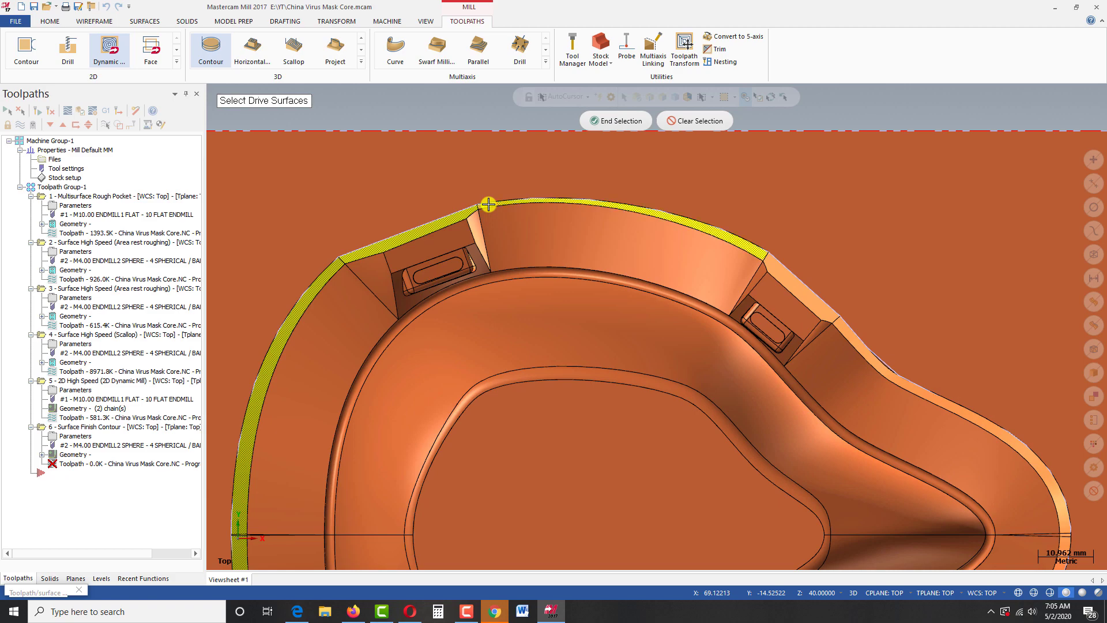
{"action": "left_click", "coordinate": [793, 286]}
{"action": "left_click", "coordinate": [858, 343]}
{"action": "scroll", "coordinate": [858, 344], "scroll_direction": "down", "scroll_amount": 4}
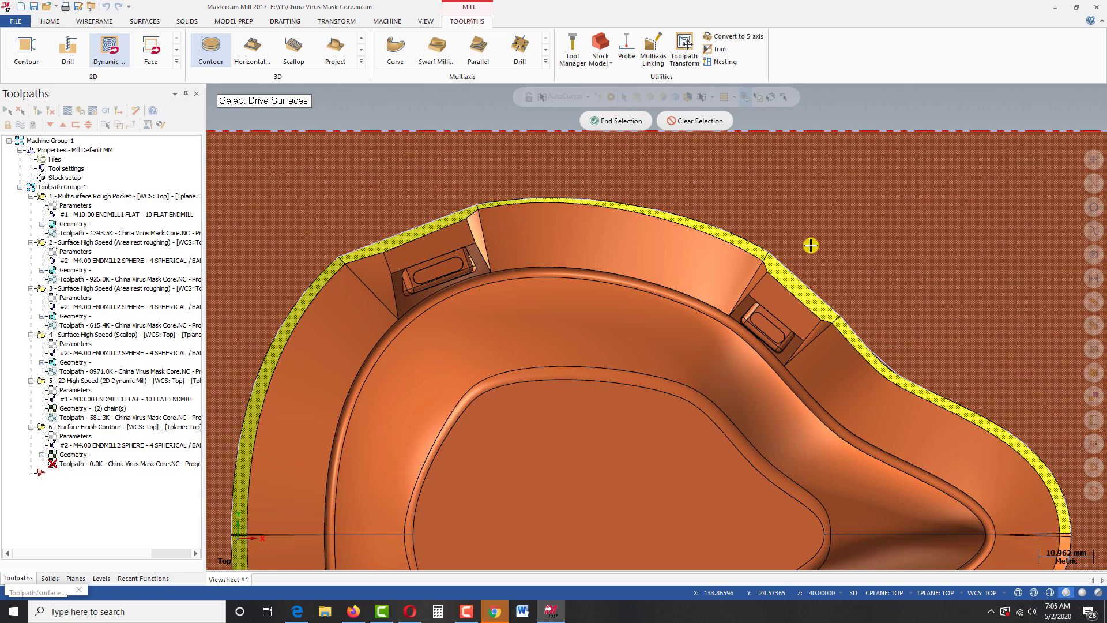
Step: Add the remaining outer side-wall surfaces from the nose tip along the core's -Y side as drive surfaces
{"action": "scroll", "coordinate": [981, 447], "scroll_direction": "up", "scroll_amount": 6}
{"action": "scroll", "coordinate": [965, 414], "scroll_direction": "down", "scroll_amount": 3}
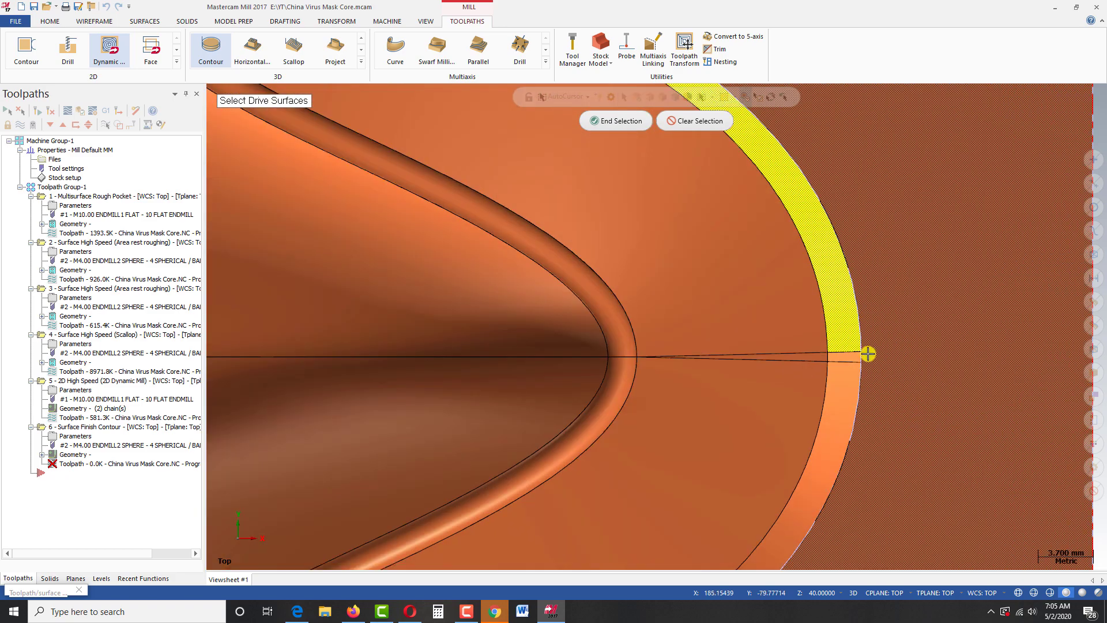
{"action": "left_click", "coordinate": [842, 388]}
{"action": "scroll", "coordinate": [898, 292], "scroll_direction": "up", "scroll_amount": 3}
{"action": "scroll", "coordinate": [898, 291], "scroll_direction": "down", "scroll_amount": 4}
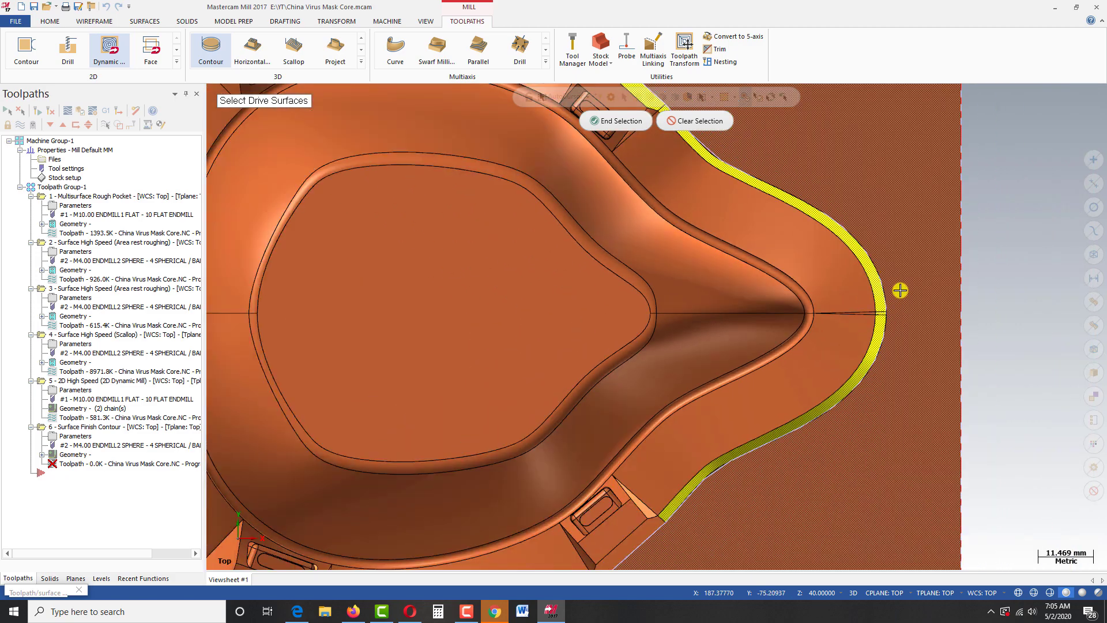
{"action": "scroll", "coordinate": [763, 476], "scroll_direction": "up", "scroll_amount": 4}
{"action": "left_click", "coordinate": [707, 433]}
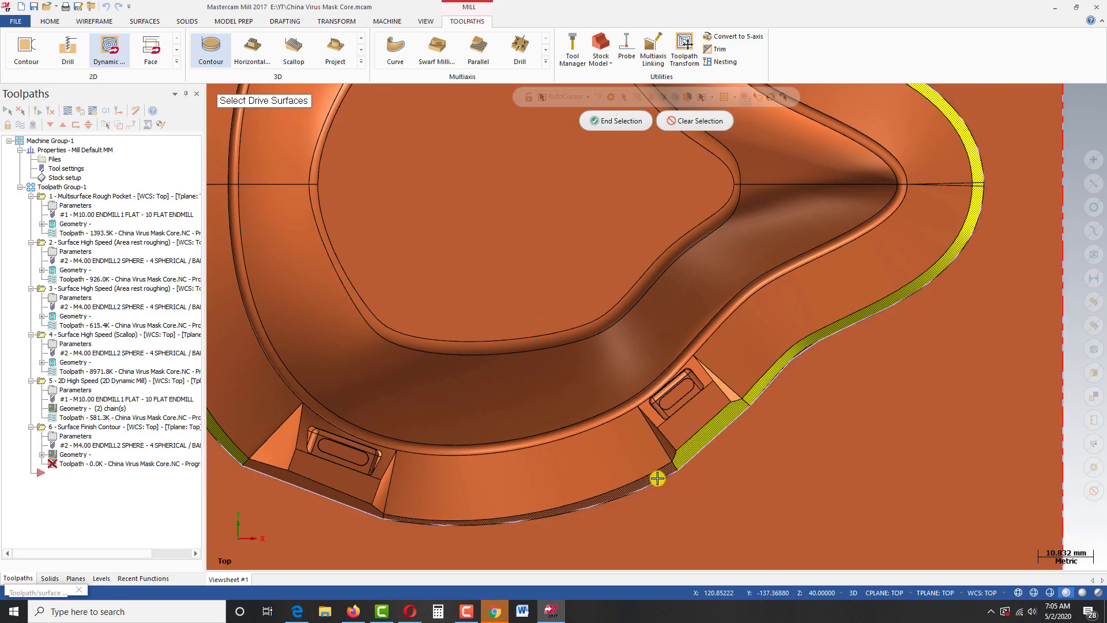
{"action": "left_click", "coordinate": [655, 480]}
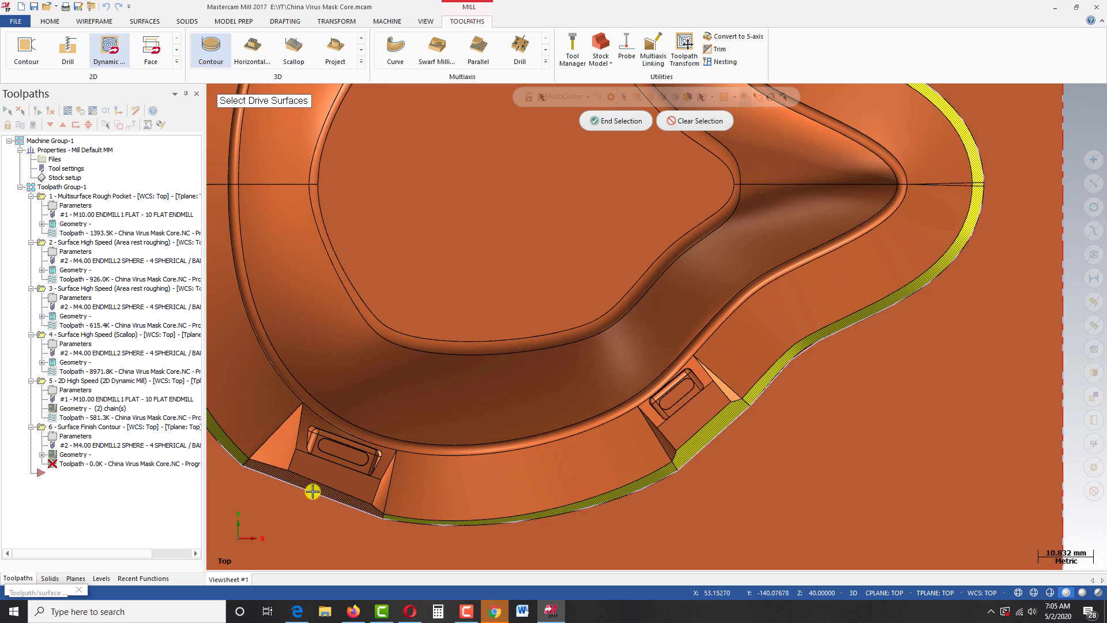
{"action": "left_click", "coordinate": [315, 489]}
{"action": "scroll", "coordinate": [420, 486], "scroll_direction": "down", "scroll_amount": 5}
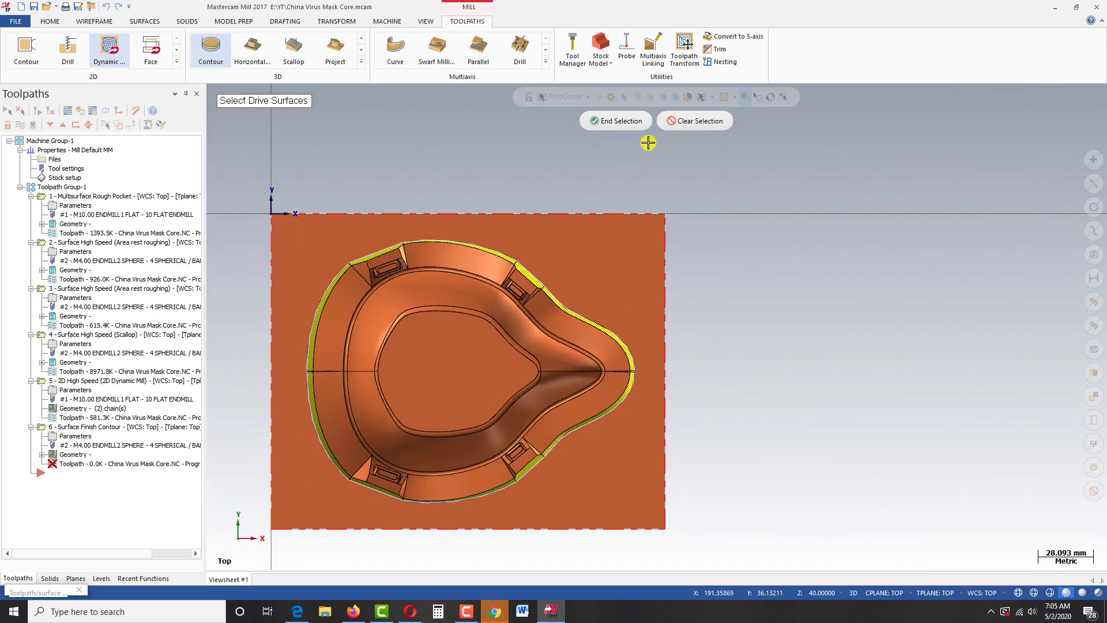
Step: Finish the drive selection, accept the drive and check surfaces, and choose the 10 Flat Endmill for the Surface Finish Contour
{"action": "left_click", "coordinate": [613, 122]}
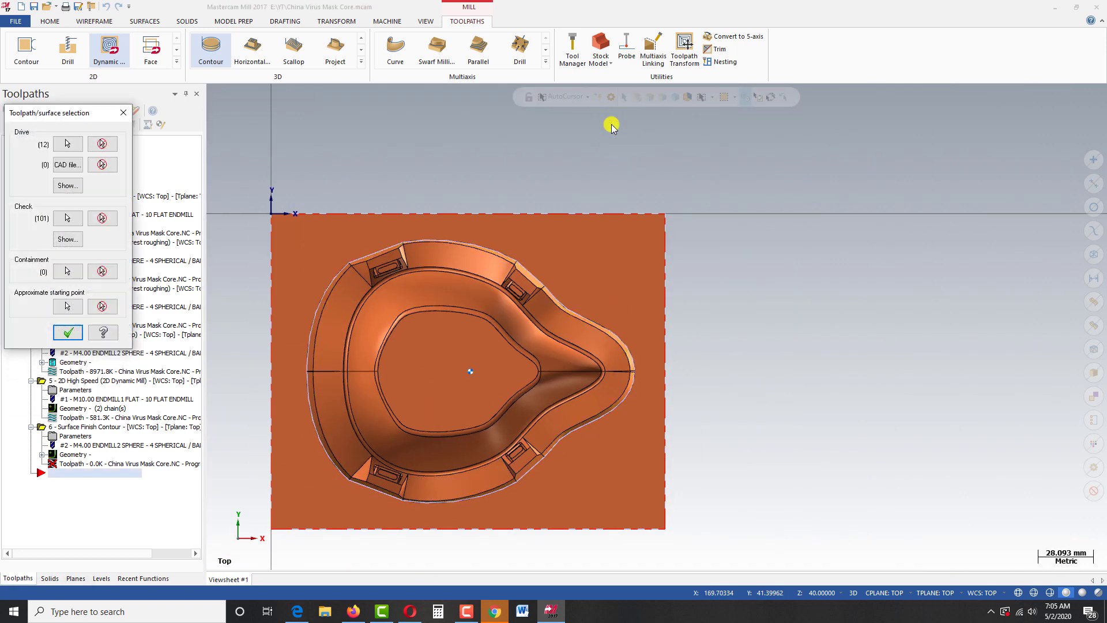
{"action": "left_click", "coordinate": [68, 332]}
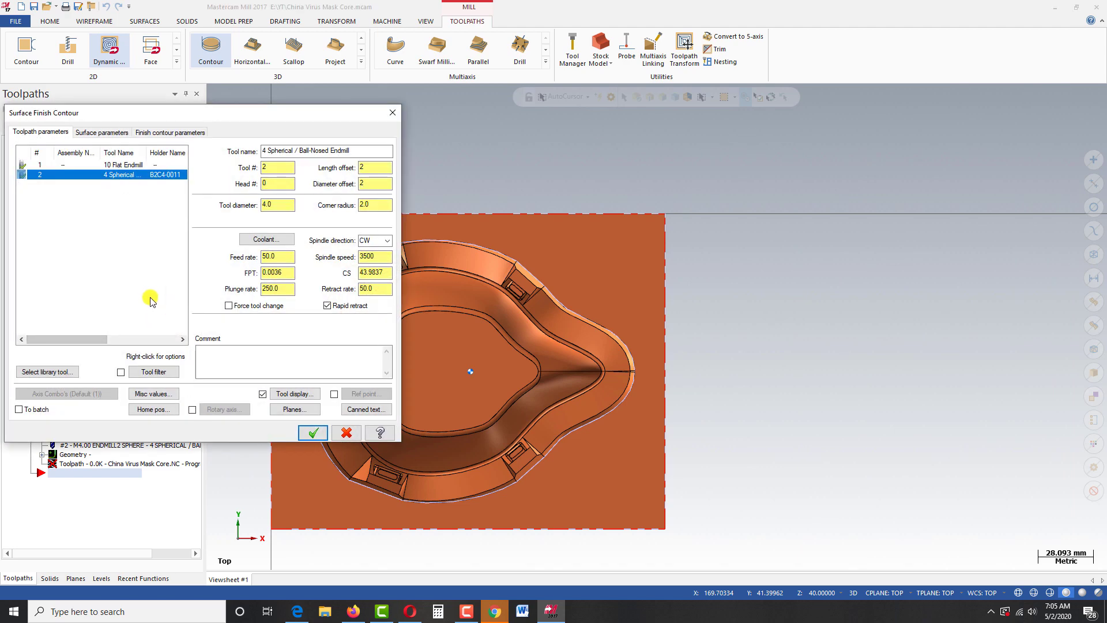
{"action": "left_click", "coordinate": [121, 165]}
Step: Enable clearance at 30, and set retract to 22, feed plane to 2 and stock to leave on check surfaces to 0.05
{"action": "left_click", "coordinate": [117, 134]}
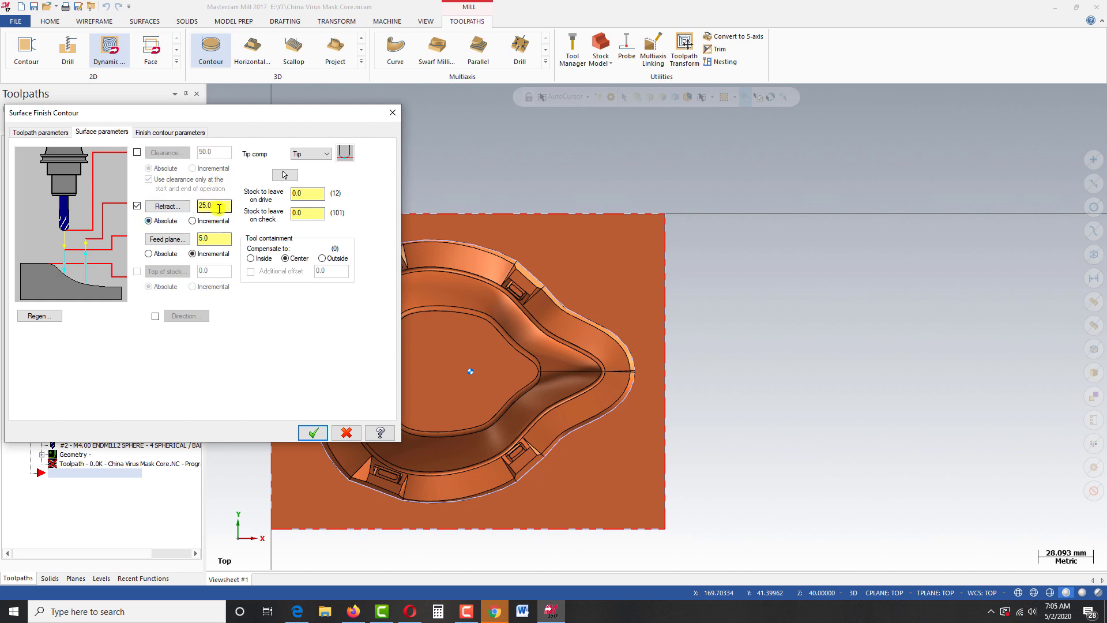
{"action": "left_click_drag", "start_coordinate": [219, 209], "coordinate": [155, 222]}
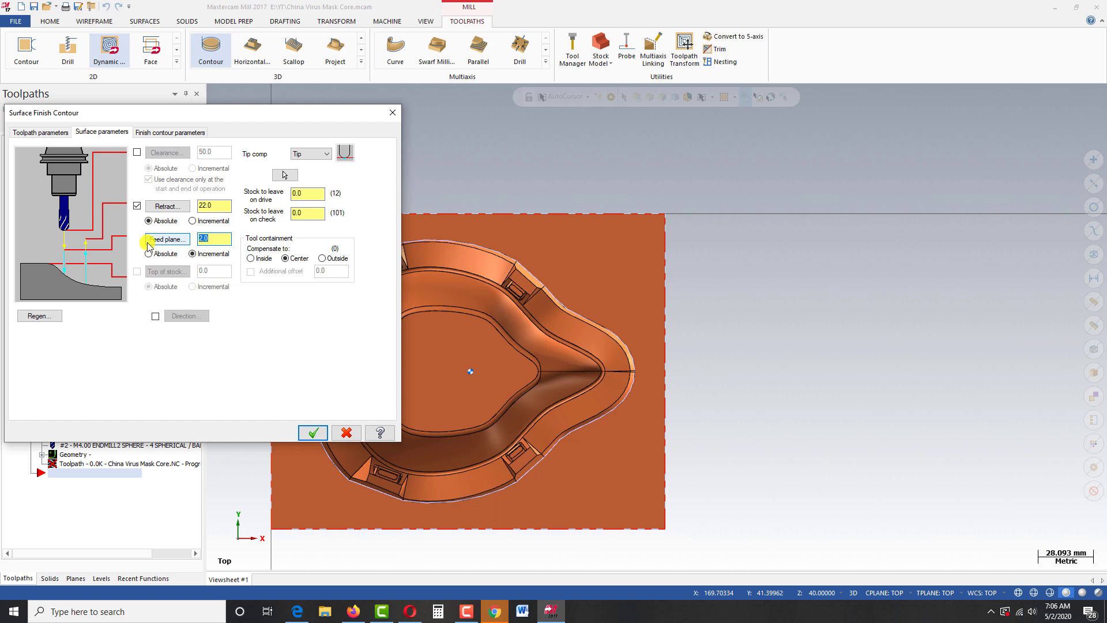
{"action": "left_click", "coordinate": [137, 152]}
{"action": "left_click", "coordinate": [222, 155]}
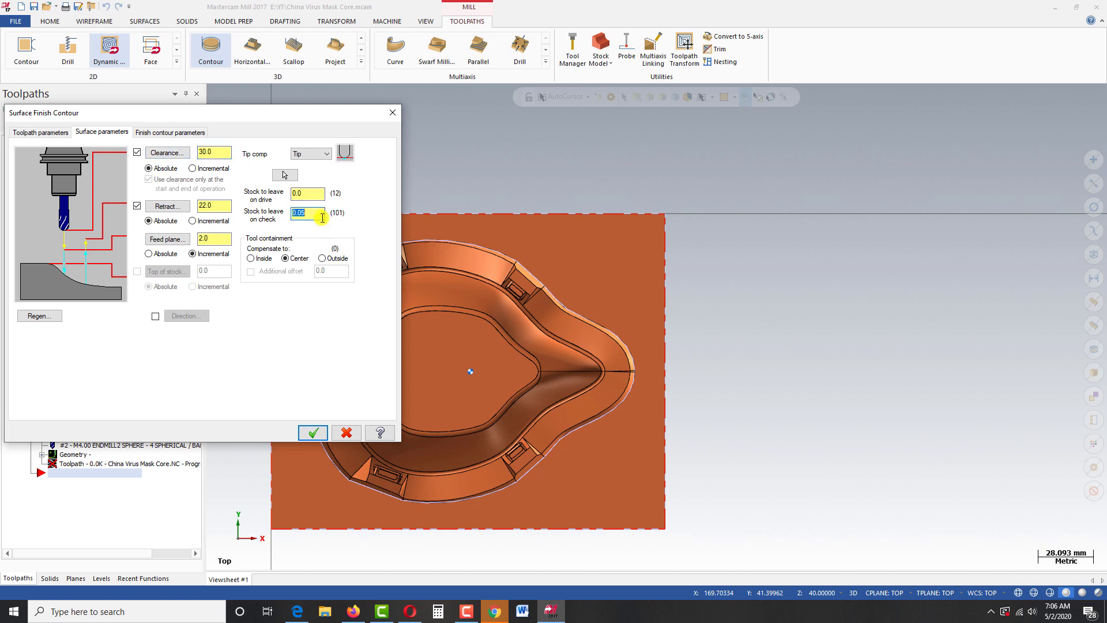
Step: Set the maximum stepdown to 0.5 and both incremental cut depth adjustments, top cut and other cuts, to 0
{"action": "left_click", "coordinate": [148, 133]}
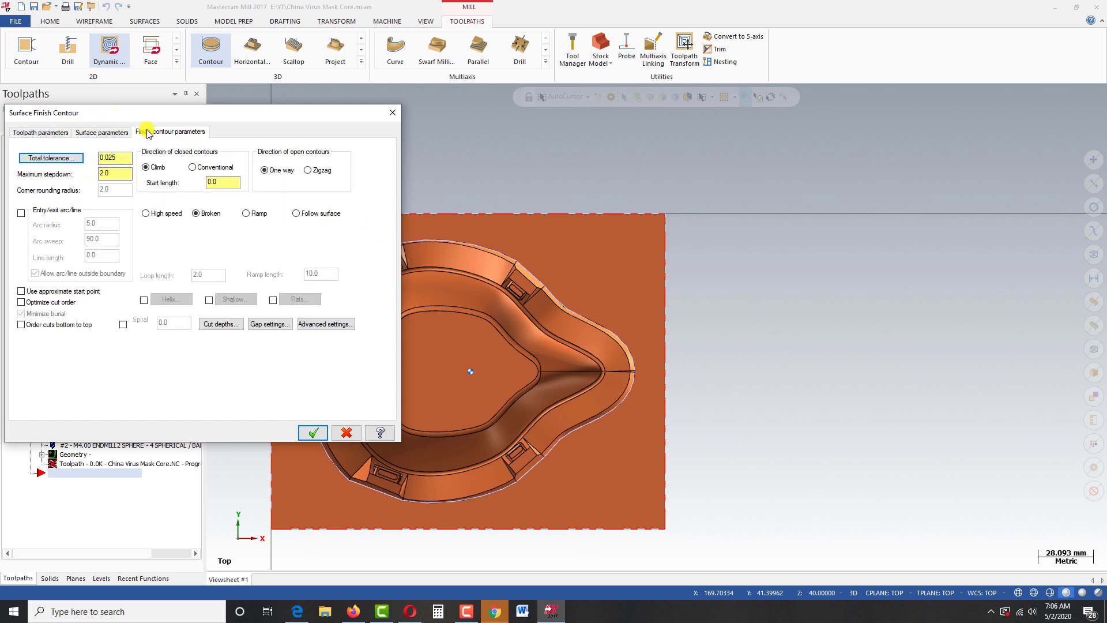
{"action": "key", "text": "Tab"}
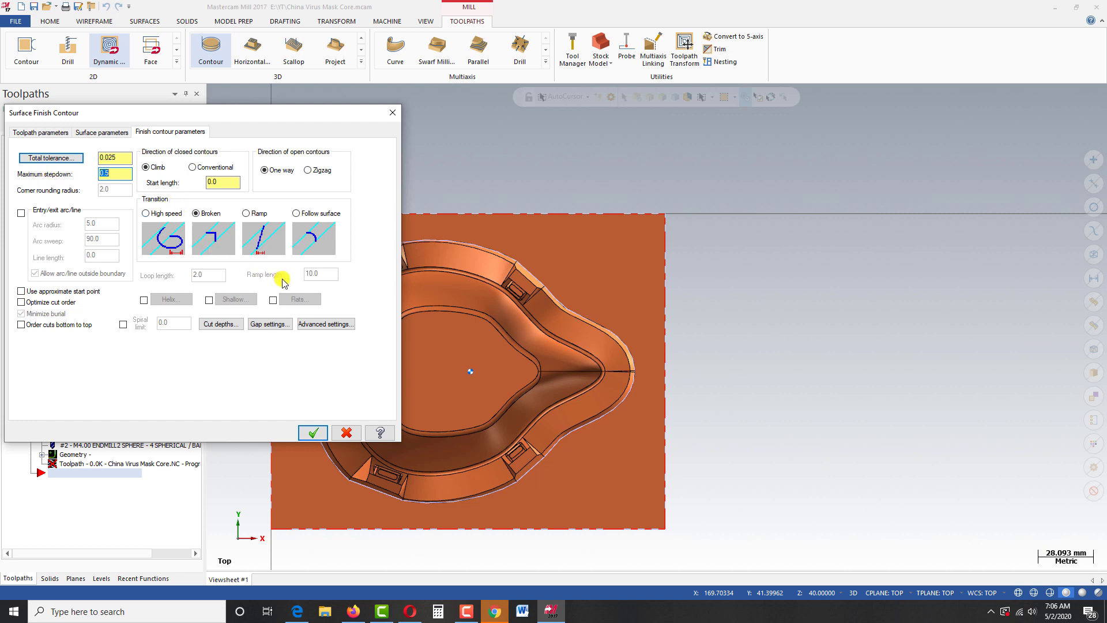
{"action": "left_click", "coordinate": [239, 327]}
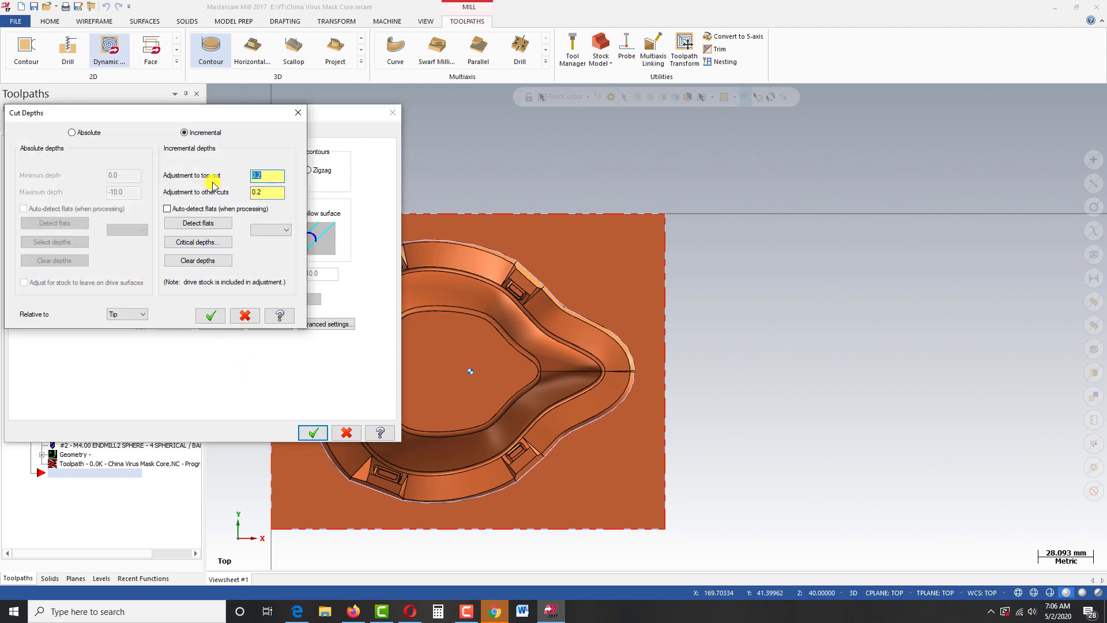
{"action": "double_click", "coordinate": [272, 195]}
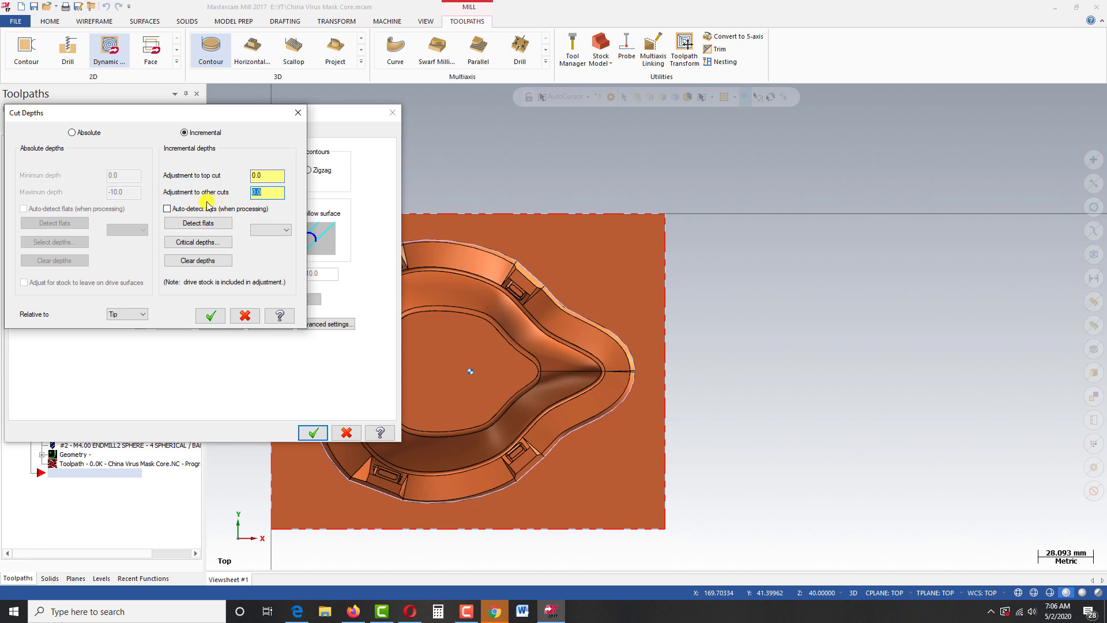
Step: Detect the flats for the incremental cut depths, choose -59.16 from the depth list, and accept the cut depths
{"action": "left_click", "coordinate": [224, 223]}
{"action": "left_click", "coordinate": [287, 230]}
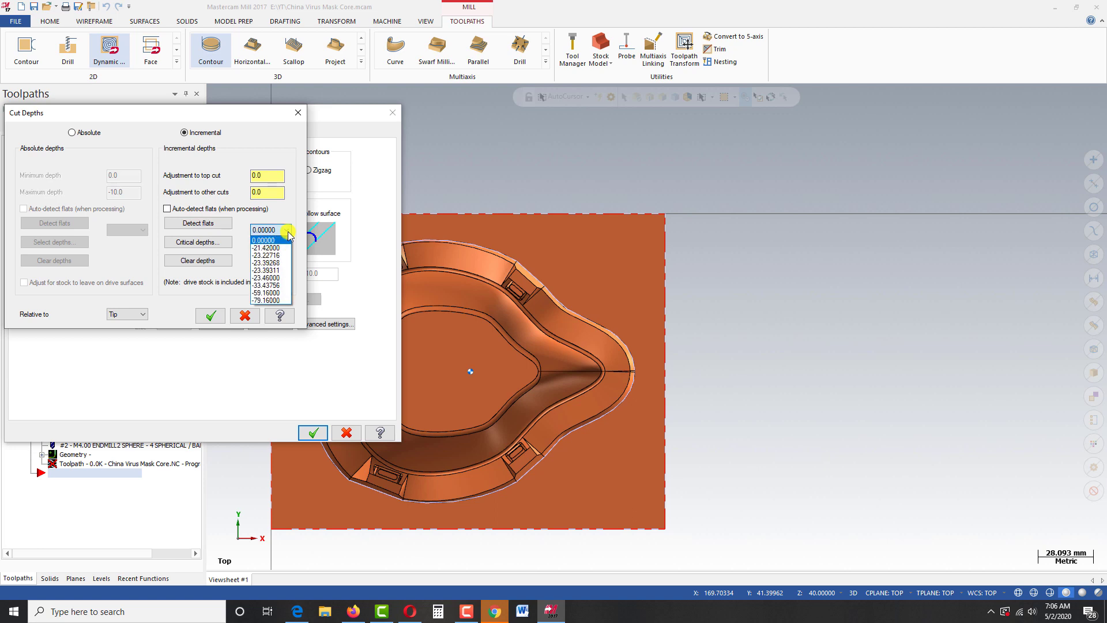
{"action": "left_click", "coordinate": [270, 293]}
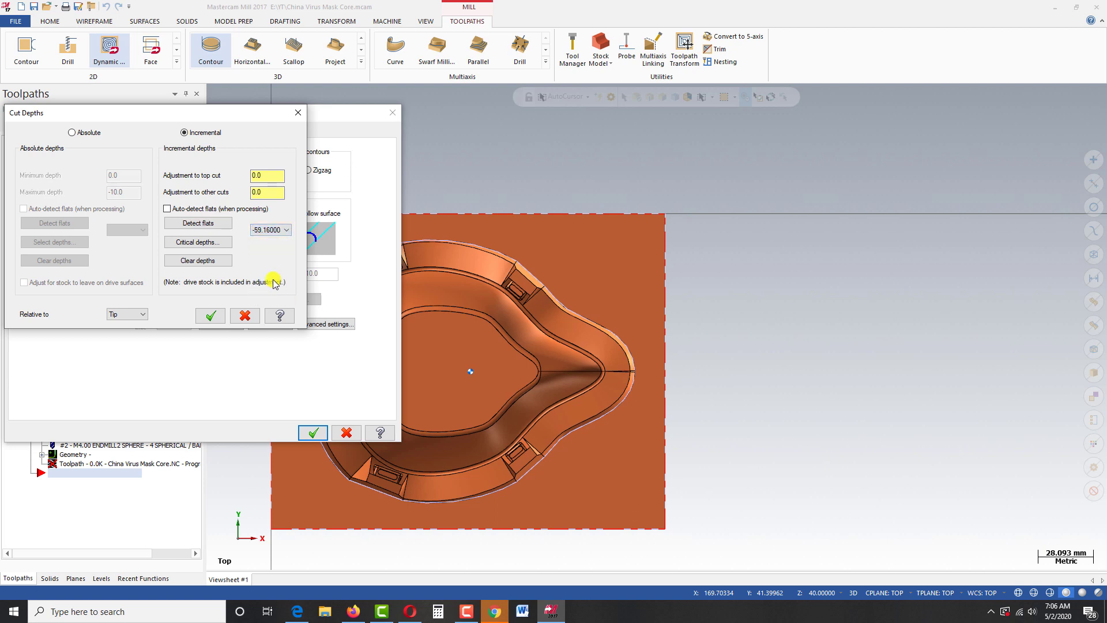
{"action": "left_click", "coordinate": [210, 317]}
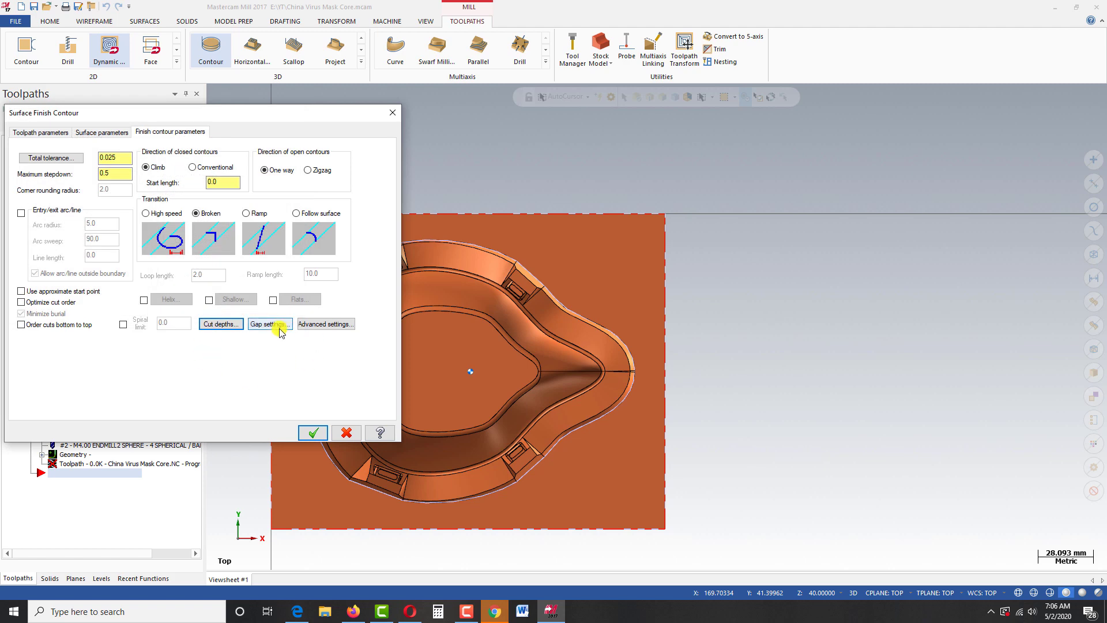
Step: Accept the Surface Finish Contour parameters to generate the toolpath and inspect it around the core in 3D
{"action": "left_click", "coordinate": [313, 432]}
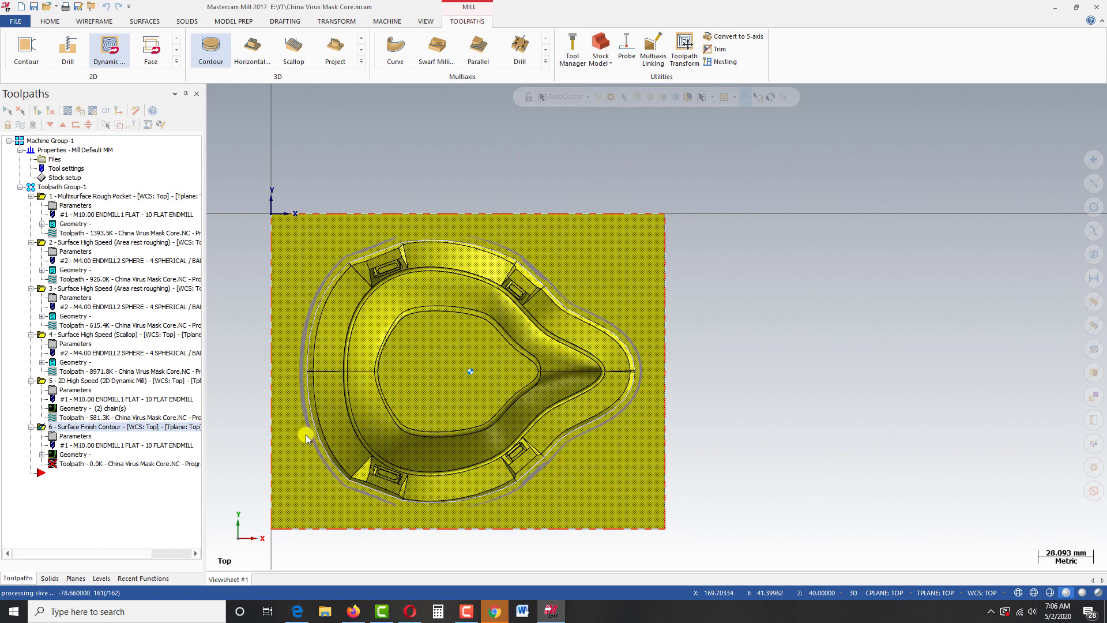
{"action": "scroll", "coordinate": [661, 441], "scroll_direction": "down", "scroll_amount": 4}
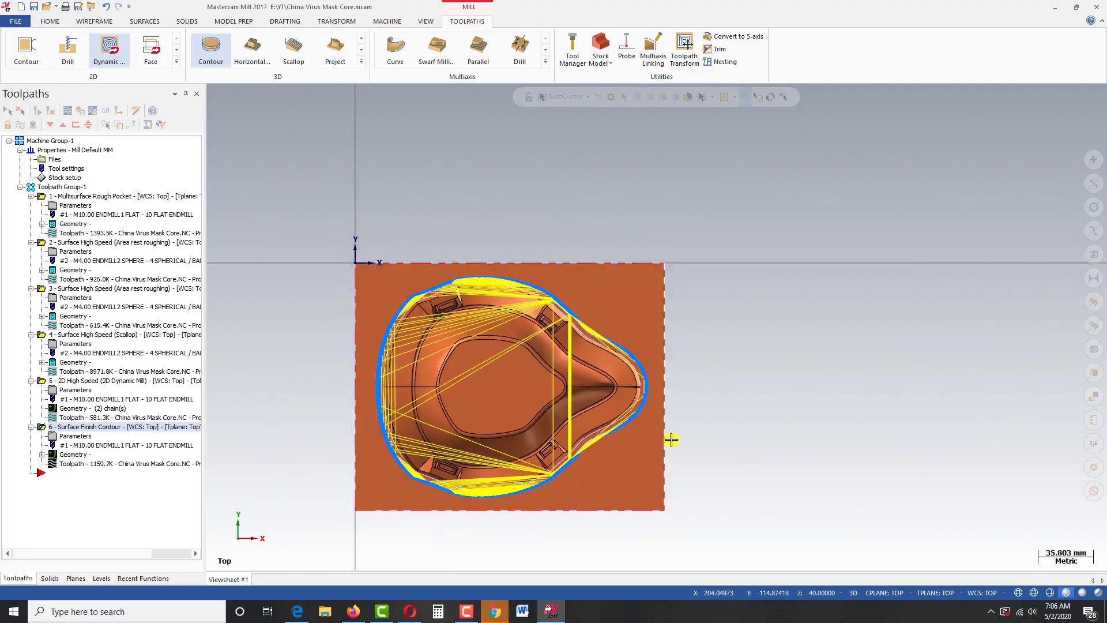
{"action": "scroll", "coordinate": [496, 486], "scroll_direction": "up", "scroll_amount": 5}
{"action": "middle_click_drag", "start_coordinate": [511, 496], "coordinate": [560, 425]}
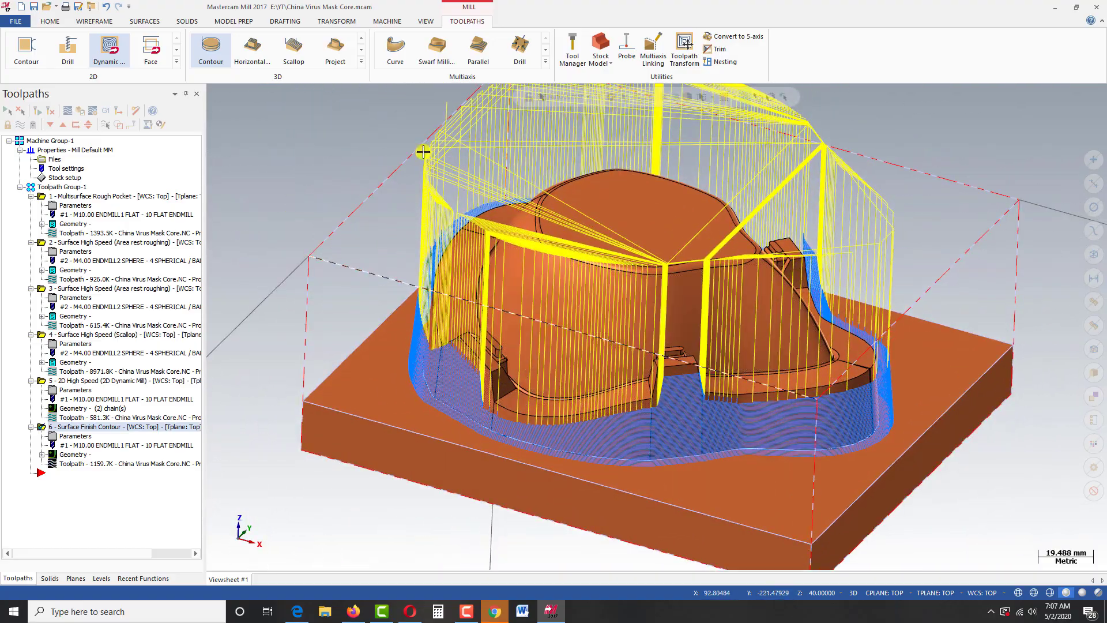
Step: Change the stock setup shape to File, load 3.stl from the YT folder, accept it, and view the model in isometric
{"action": "left_click", "coordinate": [58, 180]}
{"action": "left_click", "coordinate": [97, 236]}
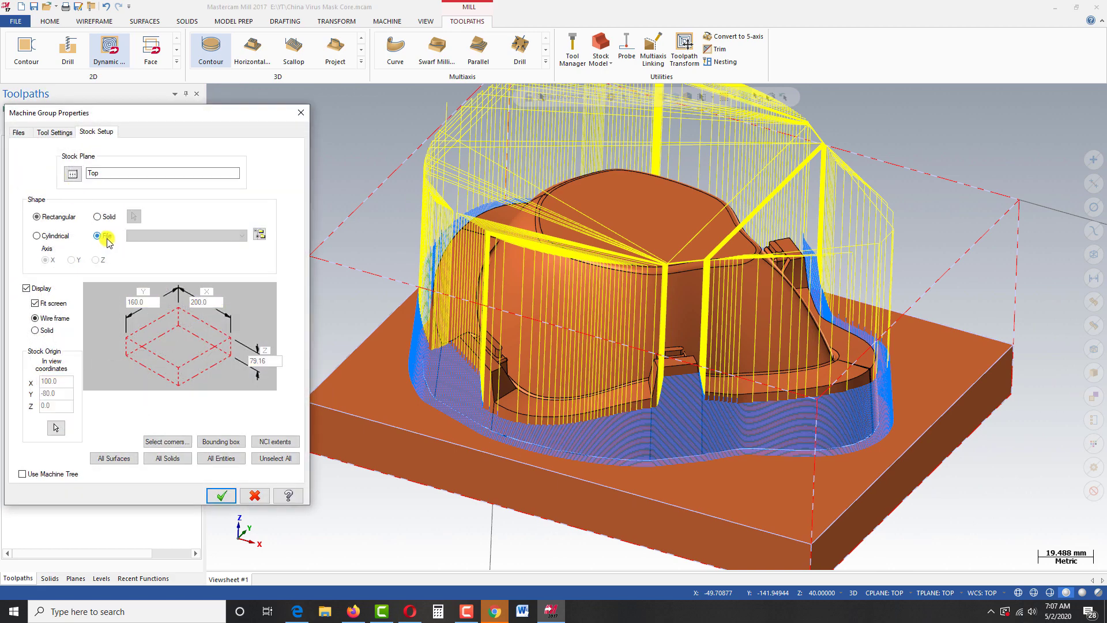
{"action": "left_click", "coordinate": [262, 241]}
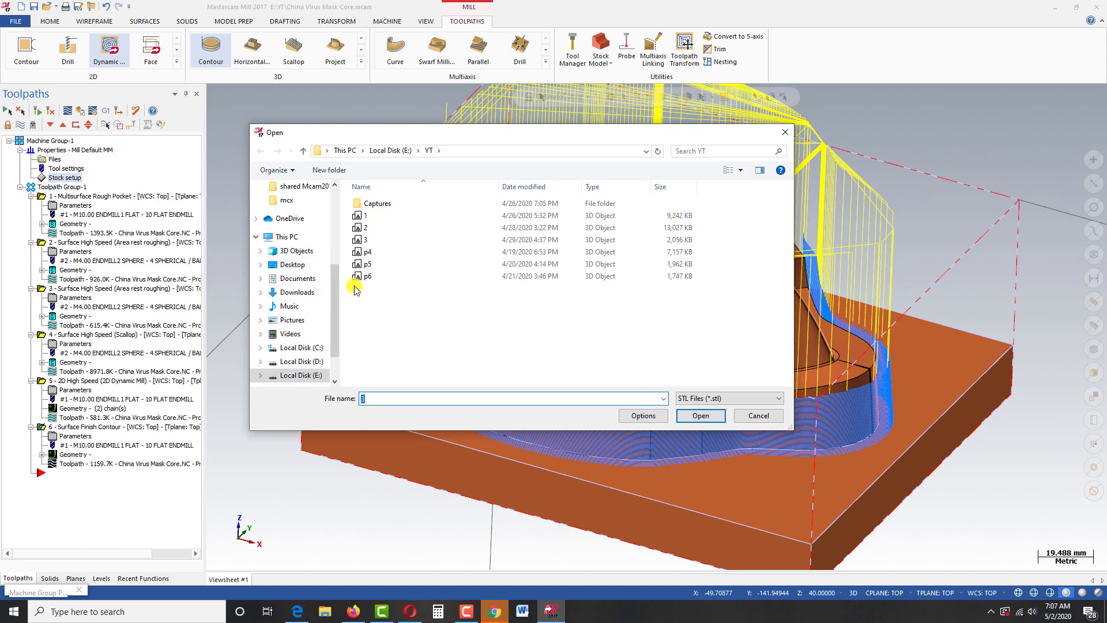
{"action": "left_click", "coordinate": [363, 241]}
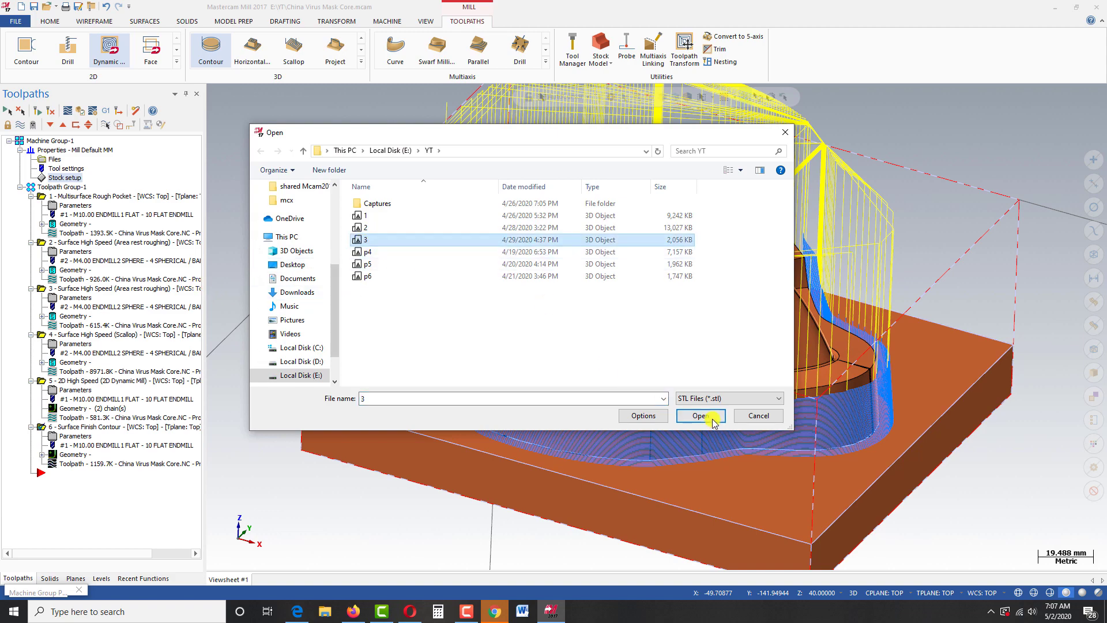
{"action": "left_click", "coordinate": [714, 421]}
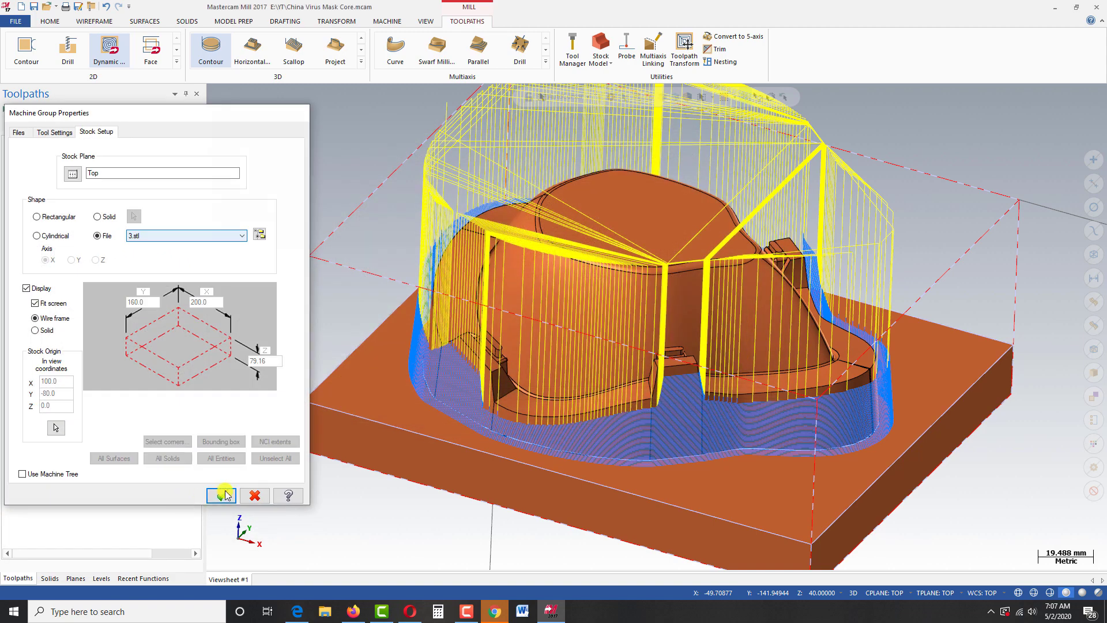
{"action": "left_click", "coordinate": [221, 496]}
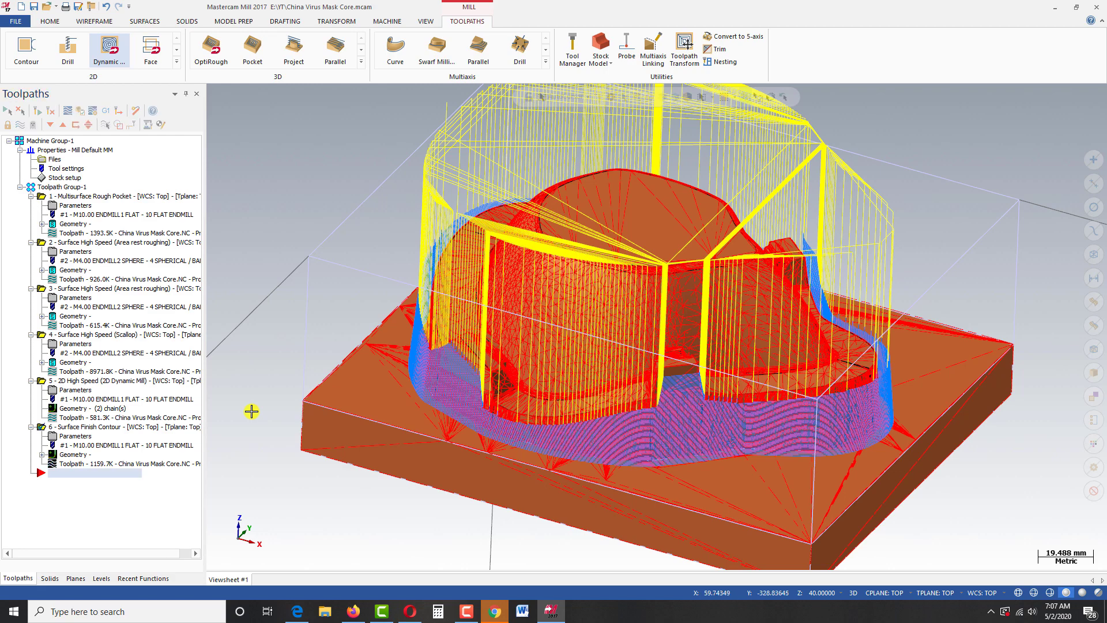
{"action": "key", "text": "alt+7"}
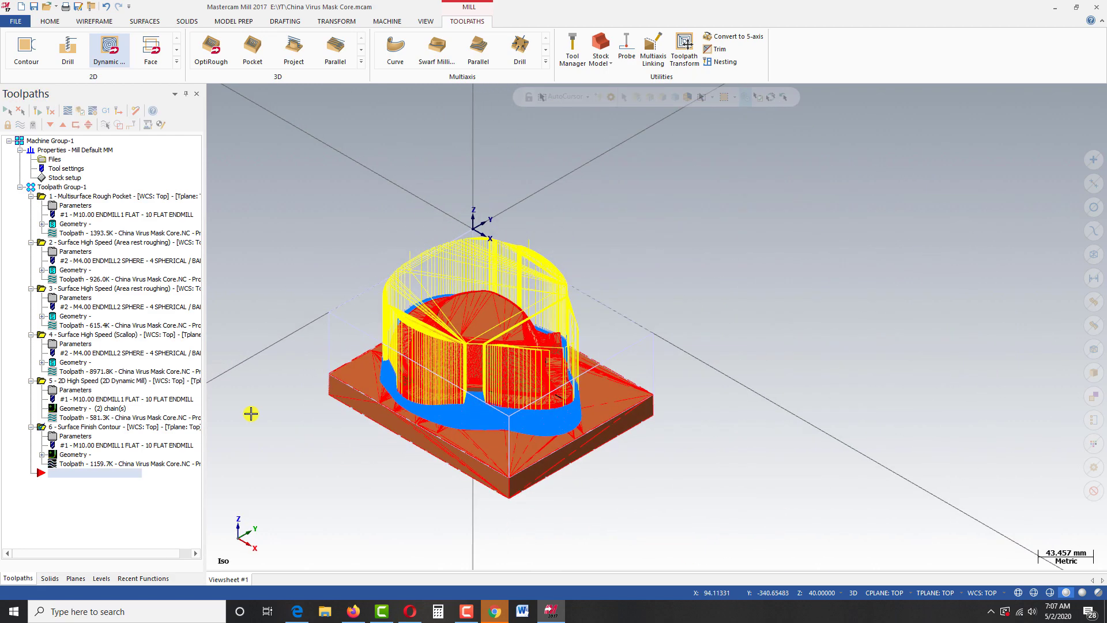
{"action": "scroll", "coordinate": [251, 413], "scroll_direction": "up", "scroll_amount": 3}
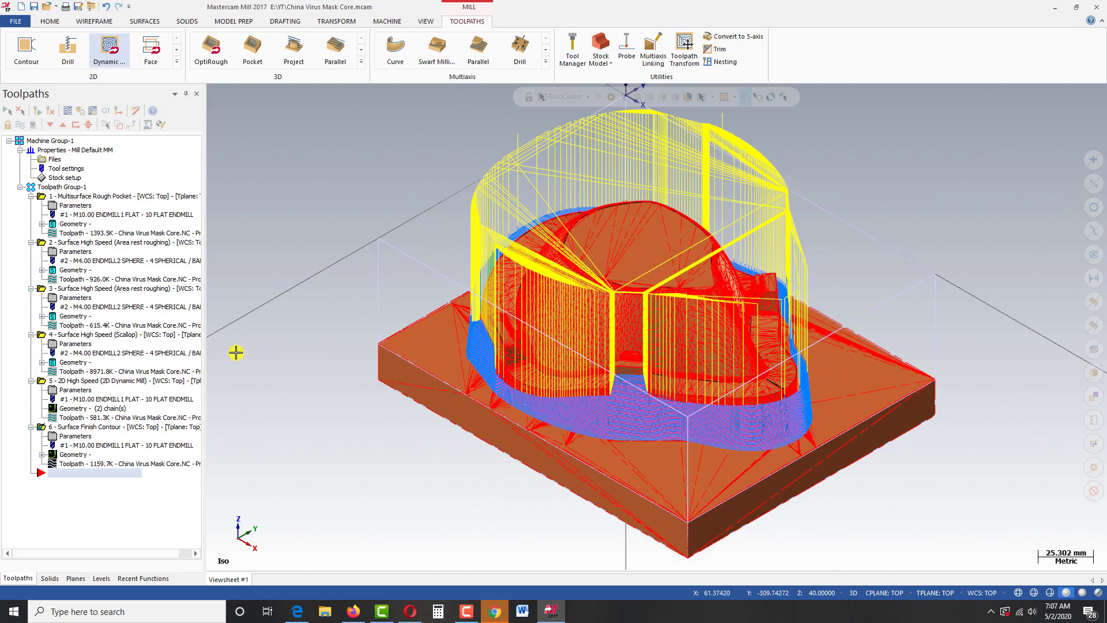
{"action": "left_click", "coordinate": [79, 111]}
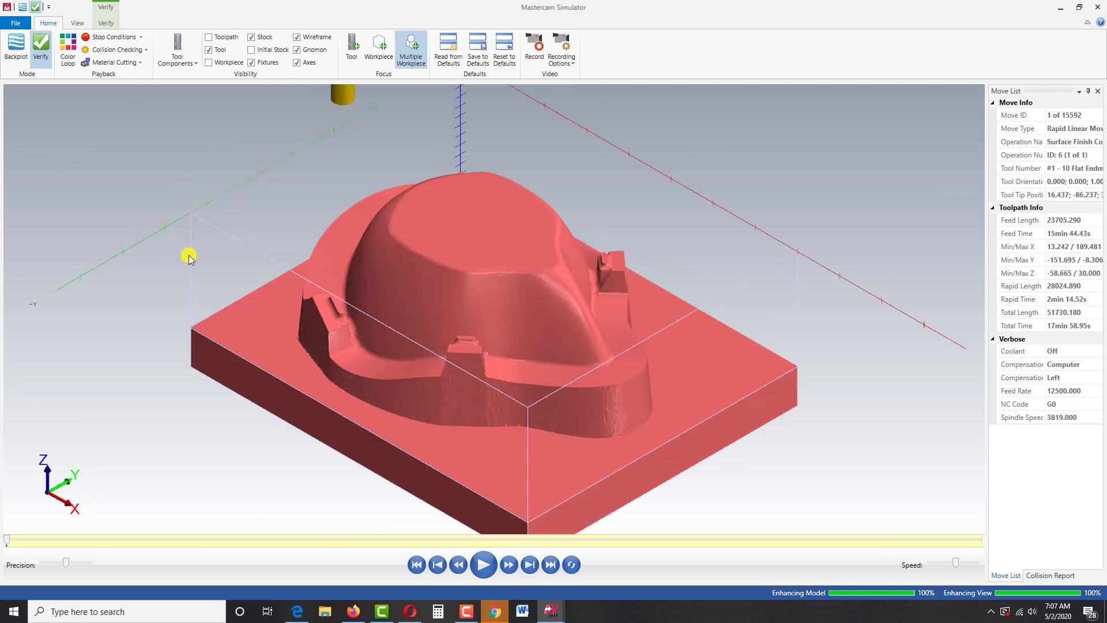
{"action": "scroll", "coordinate": [402, 350], "scroll_direction": "down", "scroll_amount": 3}
{"action": "scroll", "coordinate": [389, 374], "scroll_direction": "up", "scroll_amount": 3}
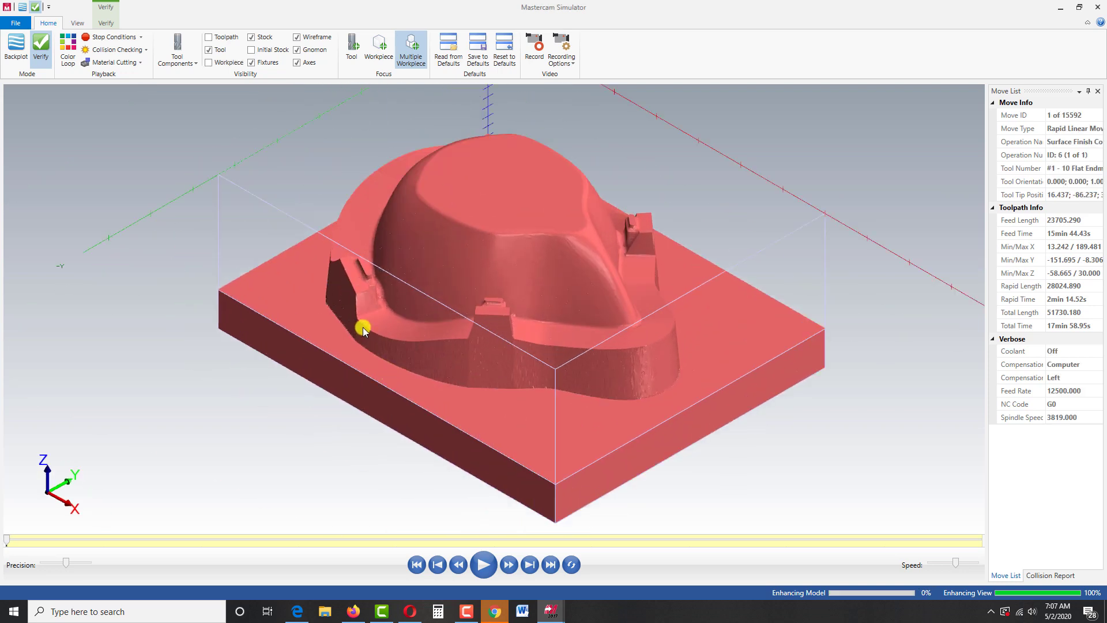
{"action": "left_click", "coordinate": [1098, 8]}
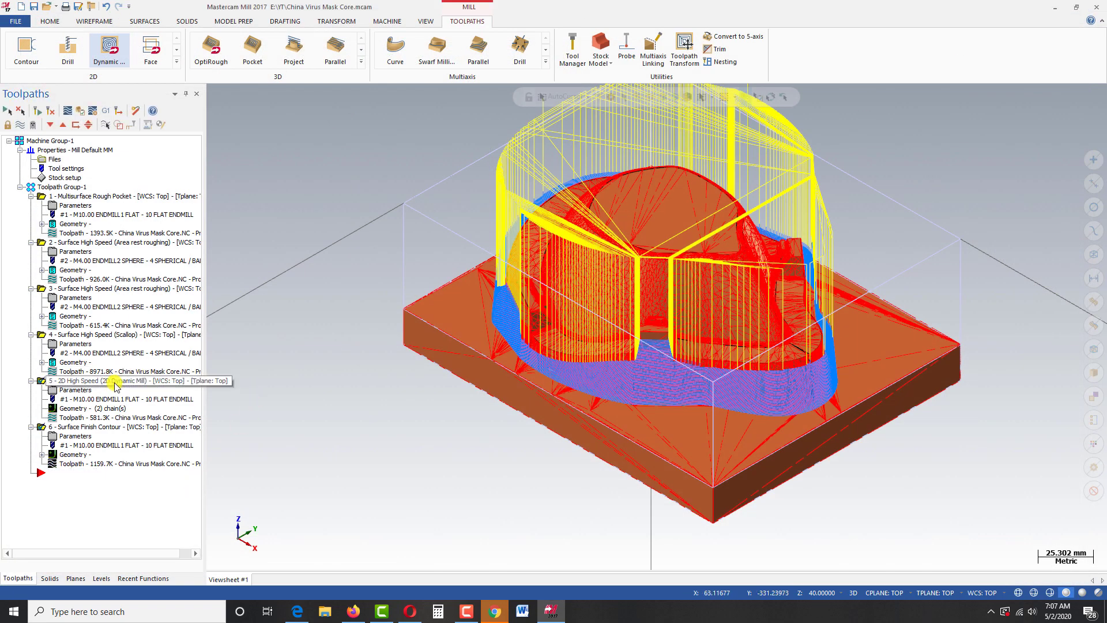
Step: Run the Verify simulation of the 2D Dynamic Mill and Surface Finish Contour operations together on the STL stock
{"action": "left_click", "coordinate": [81, 111]}
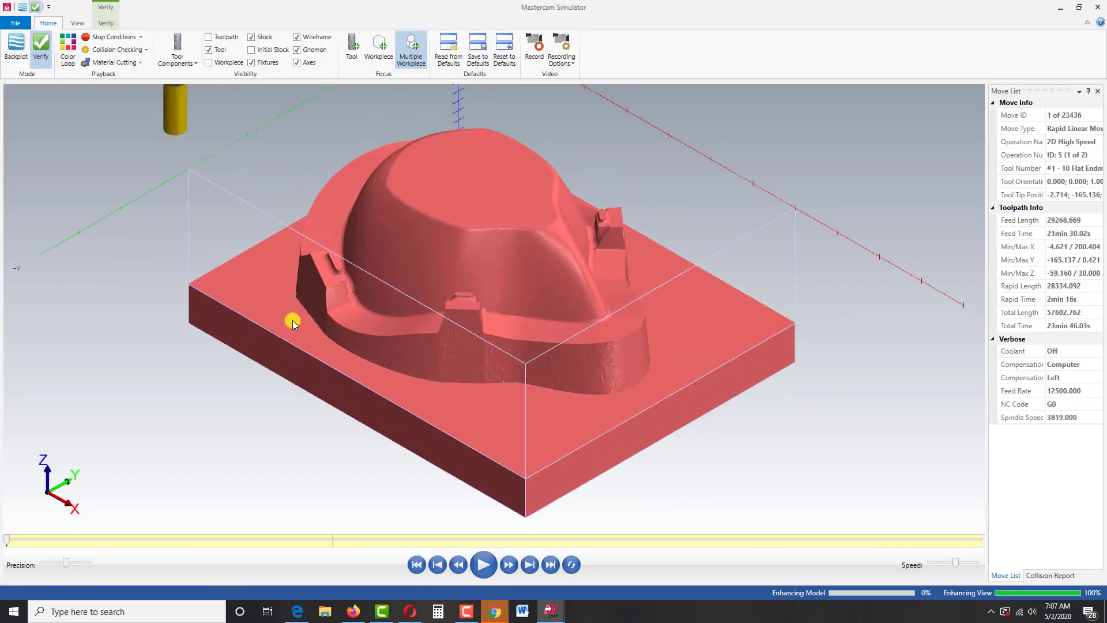
{"action": "left_click", "coordinate": [483, 564]}
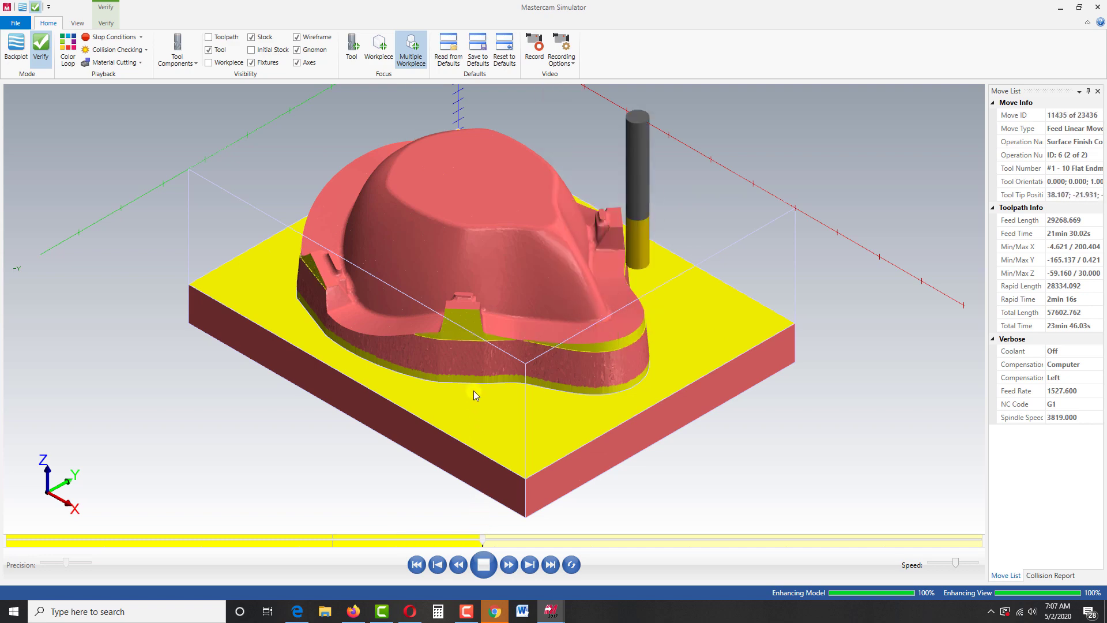
{"action": "scroll", "coordinate": [472, 388], "scroll_direction": "up", "scroll_amount": 3}
{"action": "scroll", "coordinate": [489, 433], "scroll_direction": "down", "scroll_amount": 3}
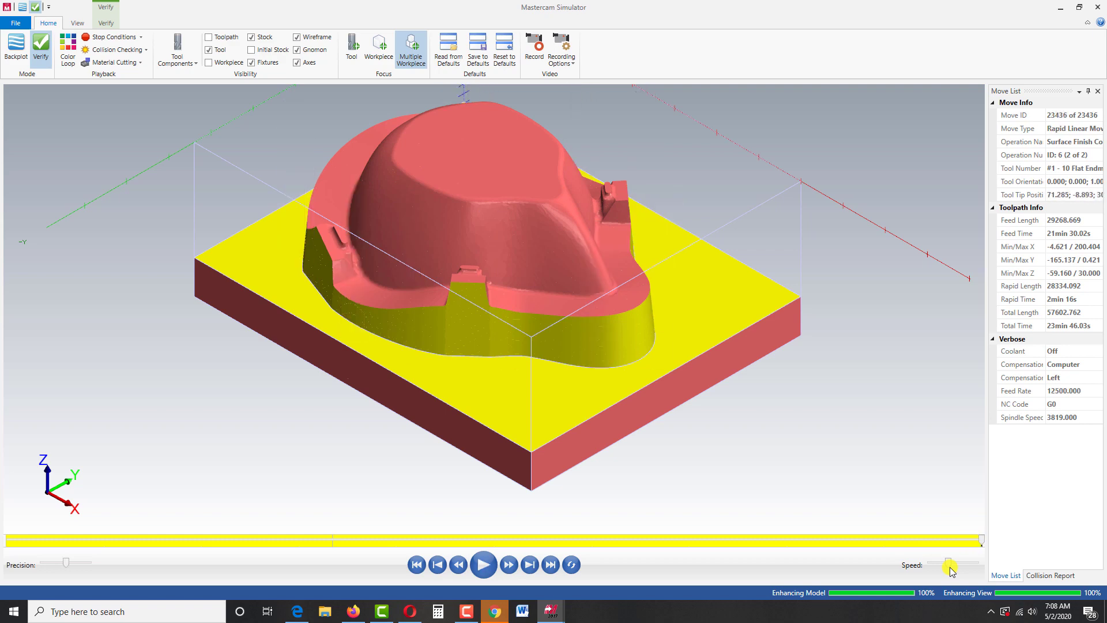
Step: Examine the simulated outer wall, tabs and base surface around the core up close, and close the simulator
{"action": "scroll", "coordinate": [496, 511], "scroll_direction": "up", "scroll_amount": 6}
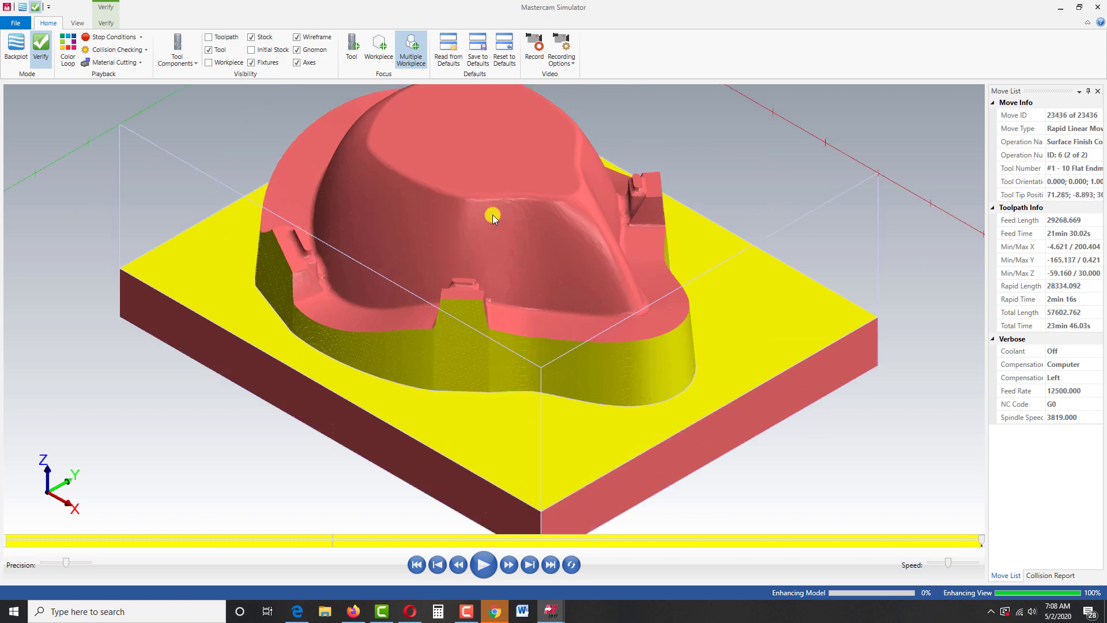
{"action": "scroll", "coordinate": [379, 338], "scroll_direction": "down", "scroll_amount": 5}
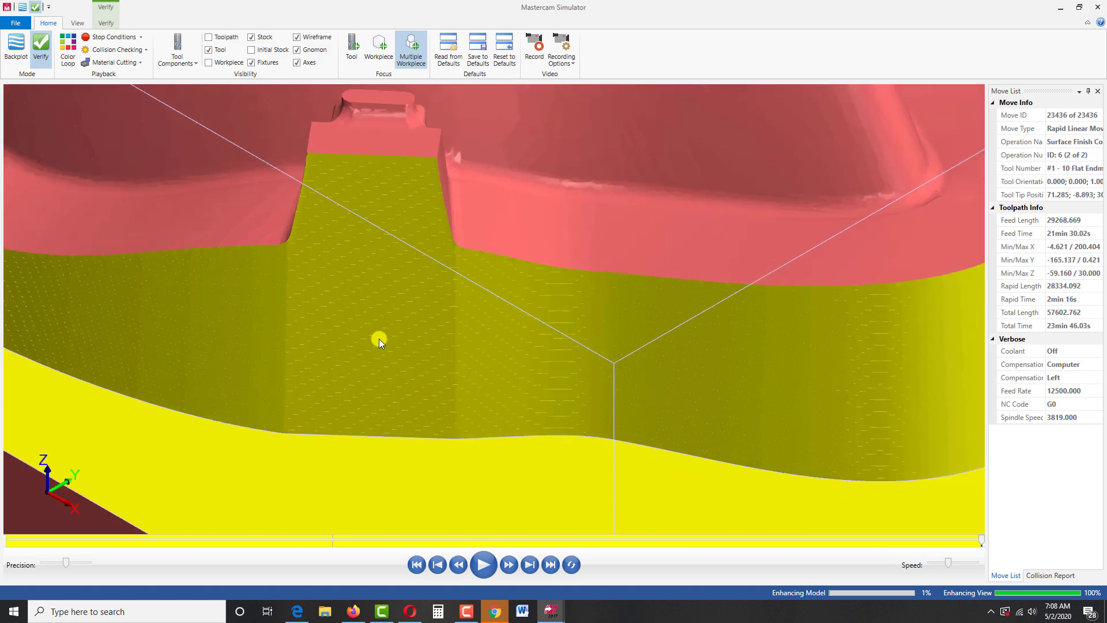
{"action": "scroll", "coordinate": [400, 431], "scroll_direction": "down", "scroll_amount": 3}
{"action": "middle_click_drag", "start_coordinate": [397, 402], "coordinate": [455, 396]}
{"action": "scroll", "coordinate": [479, 428], "scroll_direction": "up", "scroll_amount": 2}
{"action": "scroll", "coordinate": [518, 427], "scroll_direction": "down", "scroll_amount": 1}
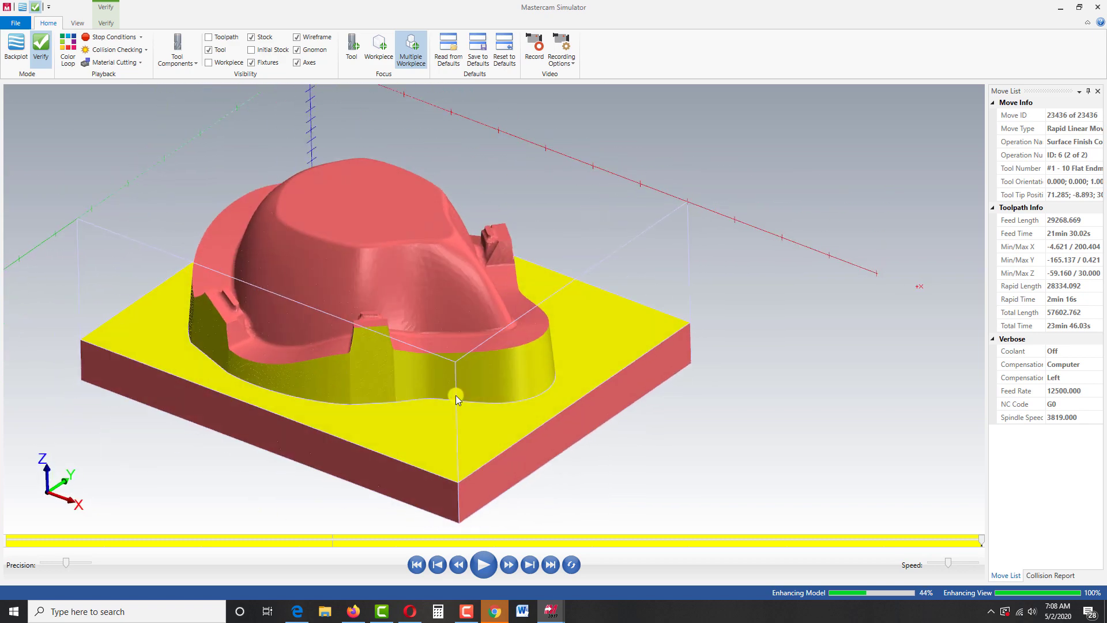
{"action": "scroll", "coordinate": [369, 410], "scroll_direction": "up", "scroll_amount": 2}
{"action": "scroll", "coordinate": [367, 286], "scroll_direction": "up", "scroll_amount": 4}
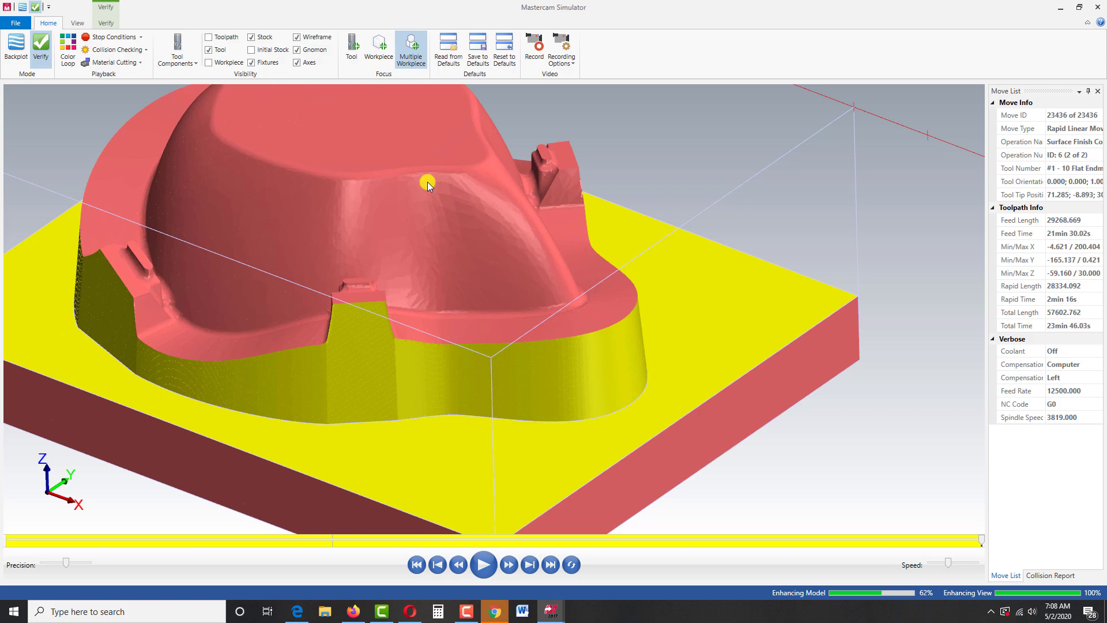
{"action": "scroll", "coordinate": [358, 294], "scroll_direction": "down", "scroll_amount": 1}
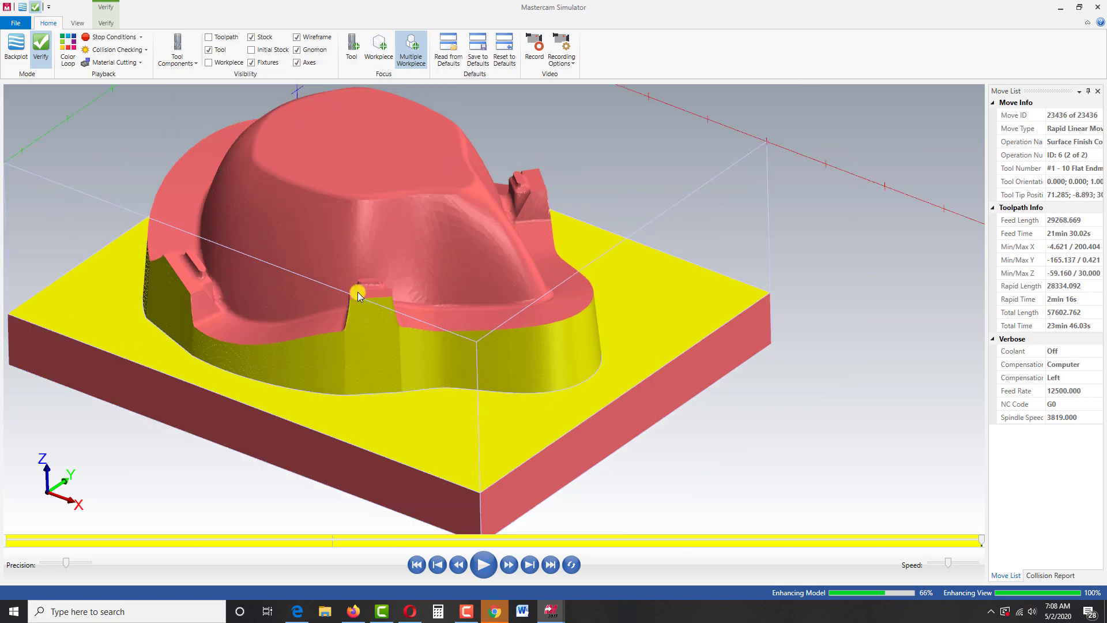
{"action": "left_click", "coordinate": [1097, 7]}
Step: Change the stock setup shape from File back to Rectangular and accept the machine group properties
{"action": "scroll", "coordinate": [600, 441], "scroll_direction": "down", "scroll_amount": 4}
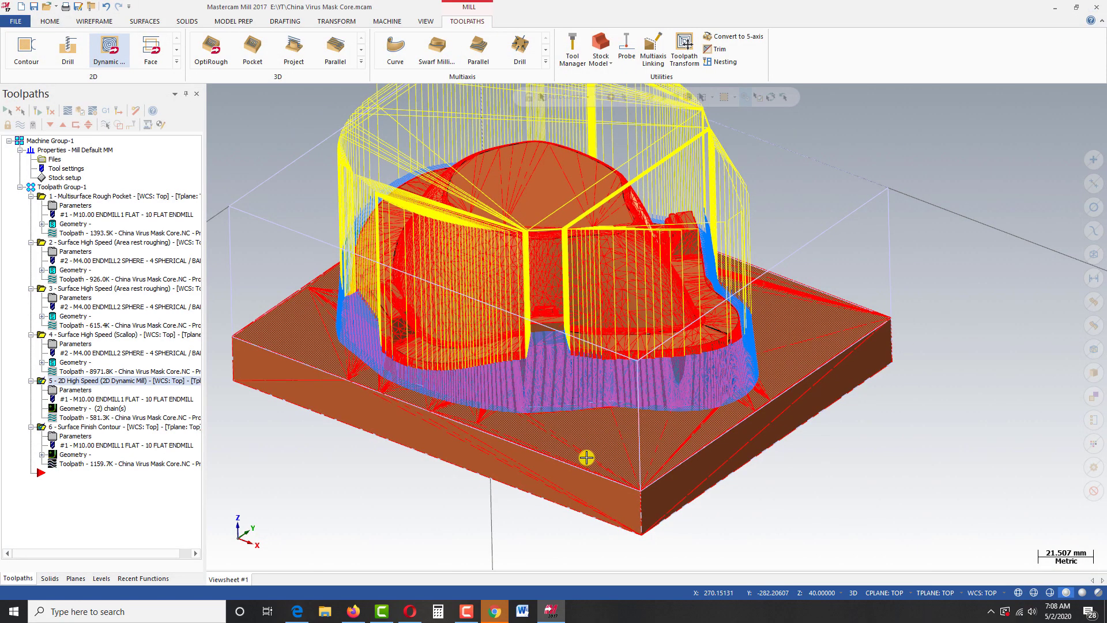
{"action": "scroll", "coordinate": [614, 158], "scroll_direction": "up", "scroll_amount": 4}
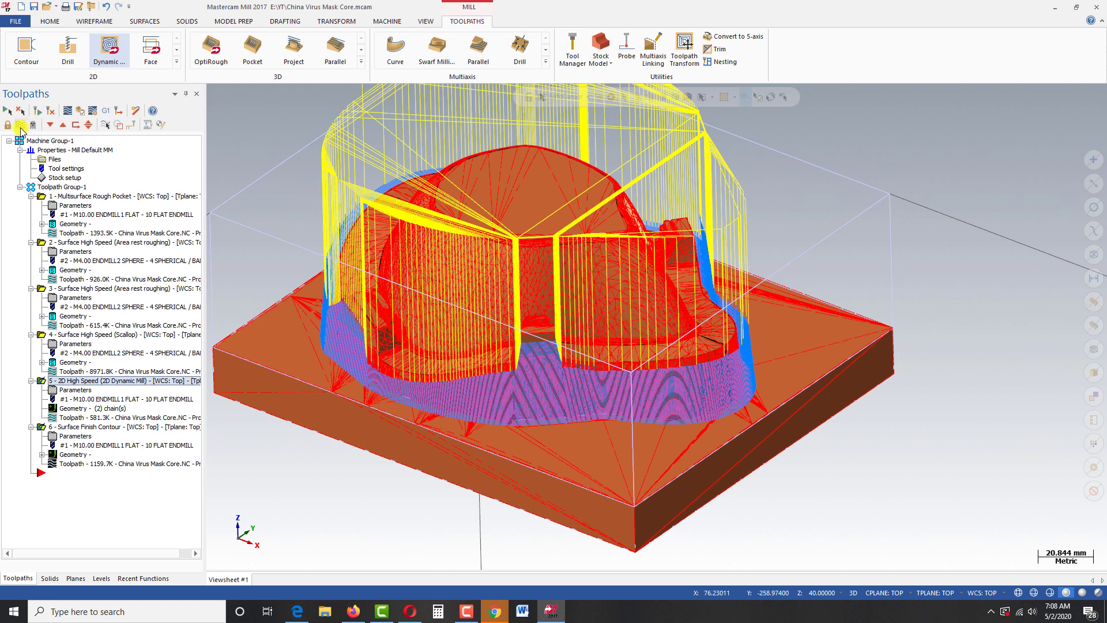
{"action": "left_click", "coordinate": [65, 179]}
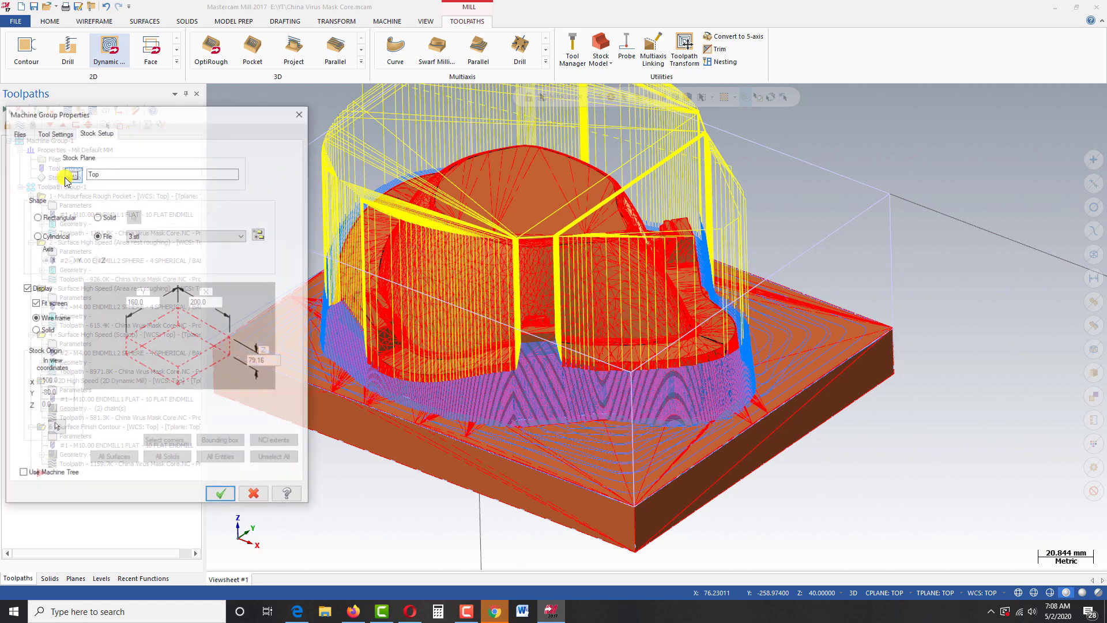
{"action": "left_click", "coordinate": [37, 217]}
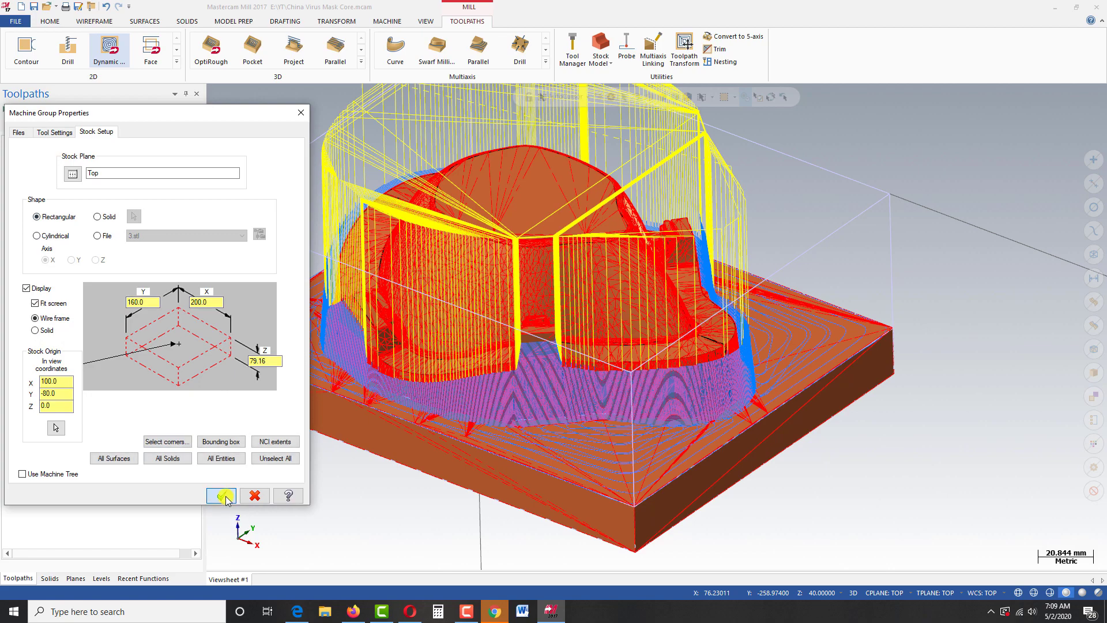
{"action": "left_click", "coordinate": [222, 496]}
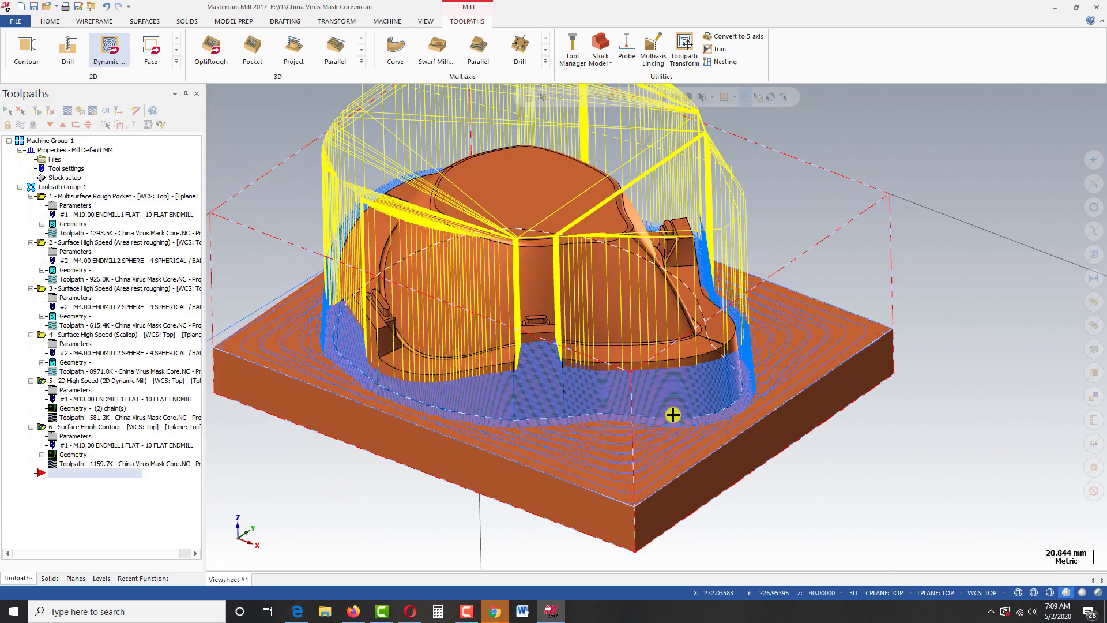
Step: Hide the displayed Dynamic Mill and Surface Finish Contour toolpaths so only the core model and stock outline show
{"action": "scroll", "coordinate": [673, 414], "scroll_direction": "down", "scroll_amount": 4}
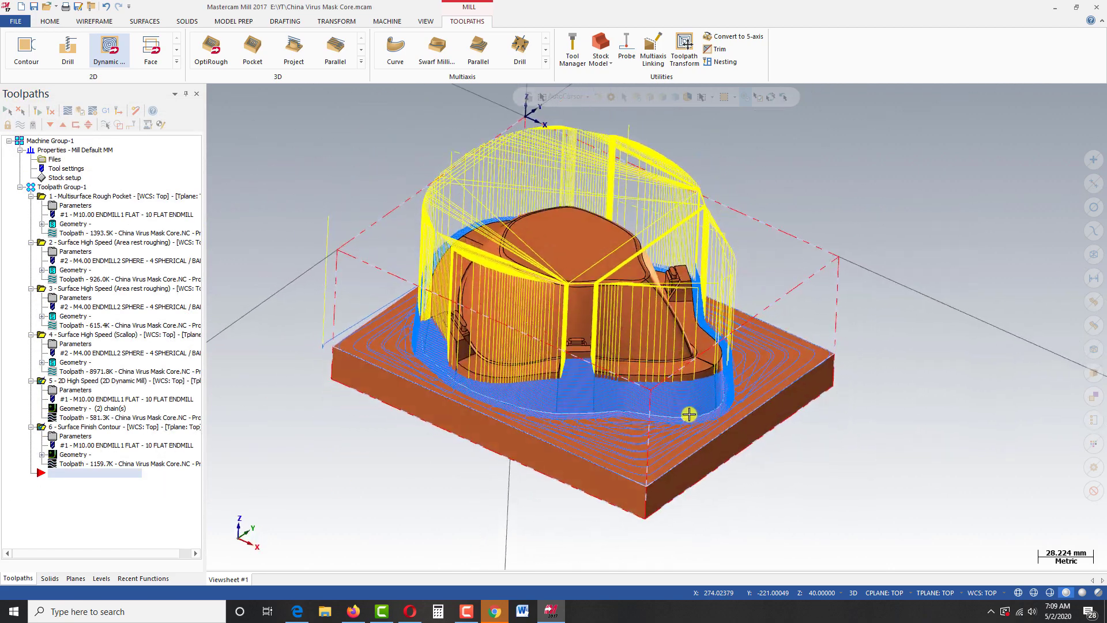
{"action": "scroll", "coordinate": [787, 416], "scroll_direction": "up", "scroll_amount": 2}
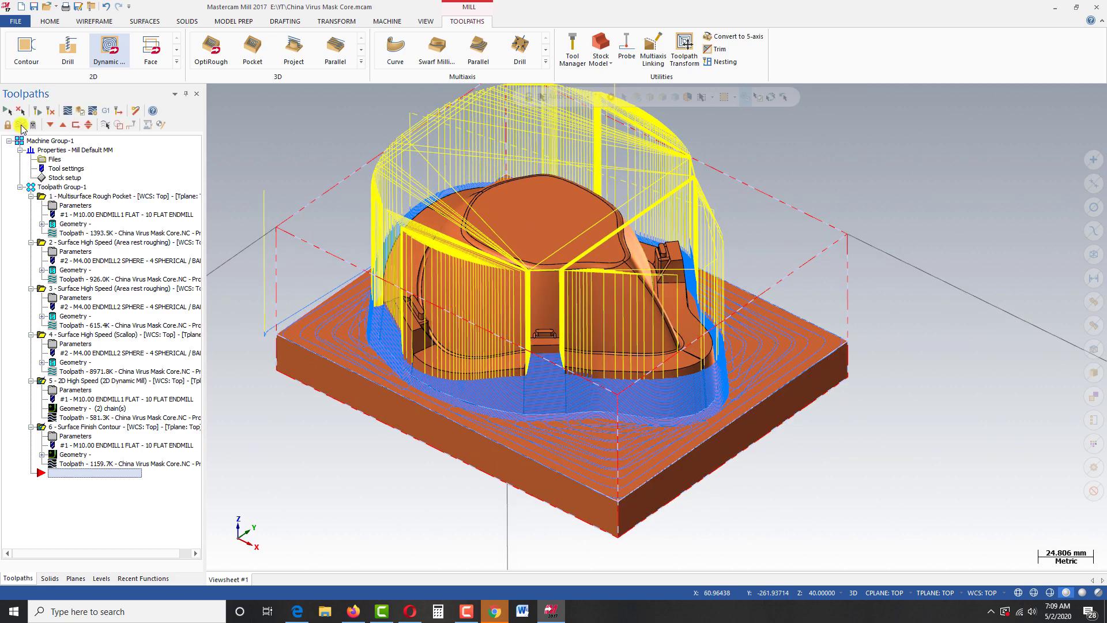
{"action": "left_click", "coordinate": [20, 125]}
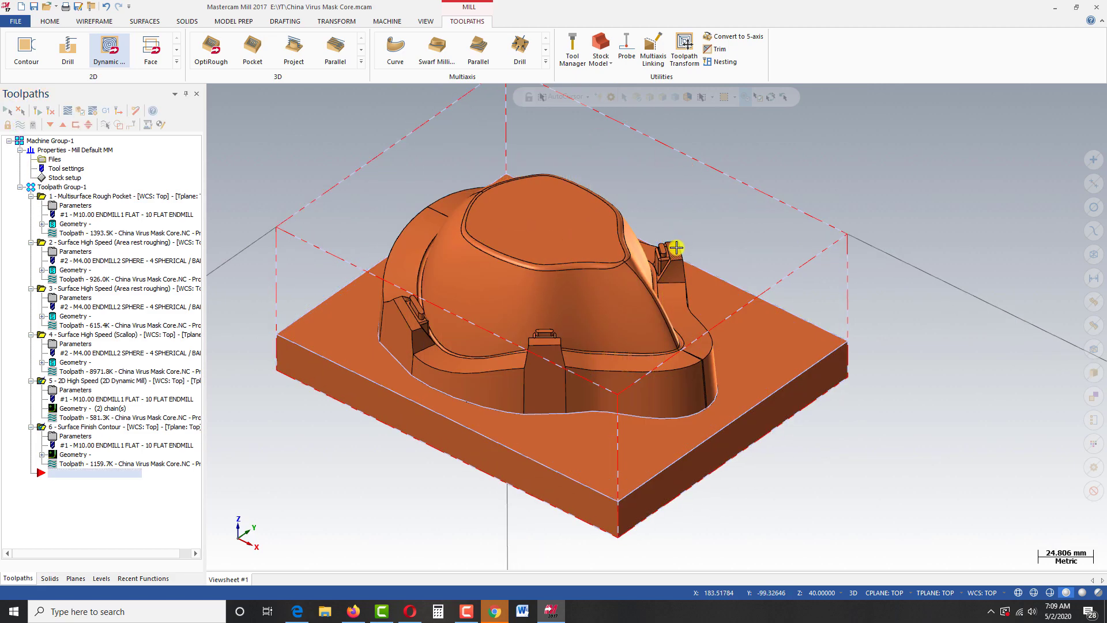